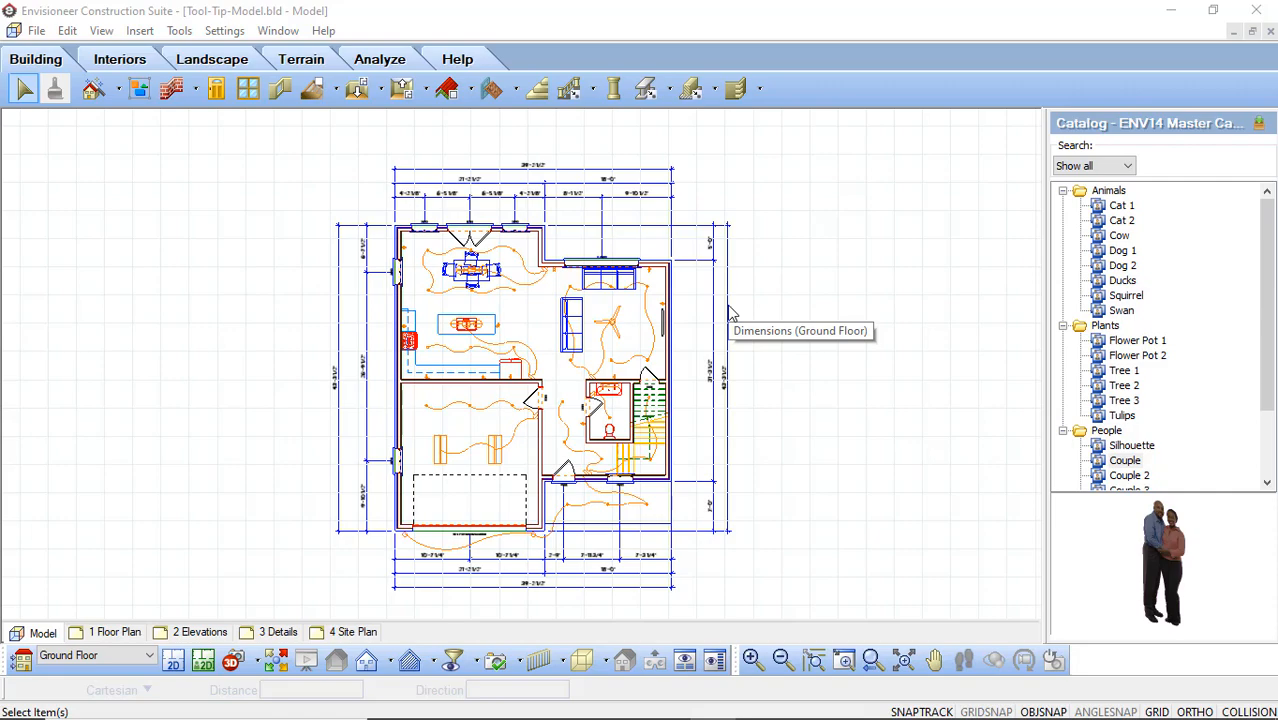
- Place two Exterior Wall Lights on the outside wall face, one on each side of the dining area's double French door
scroll(490, 292, up, 5)
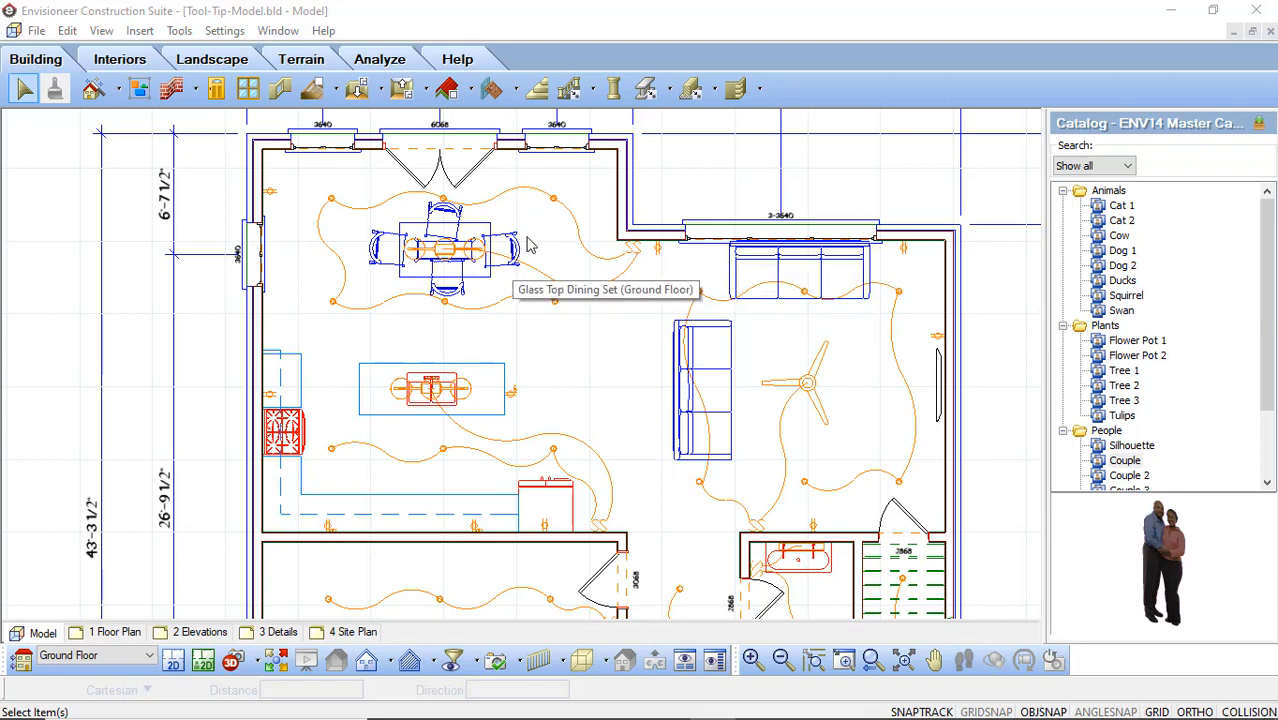
scroll(547, 260, up, 2)
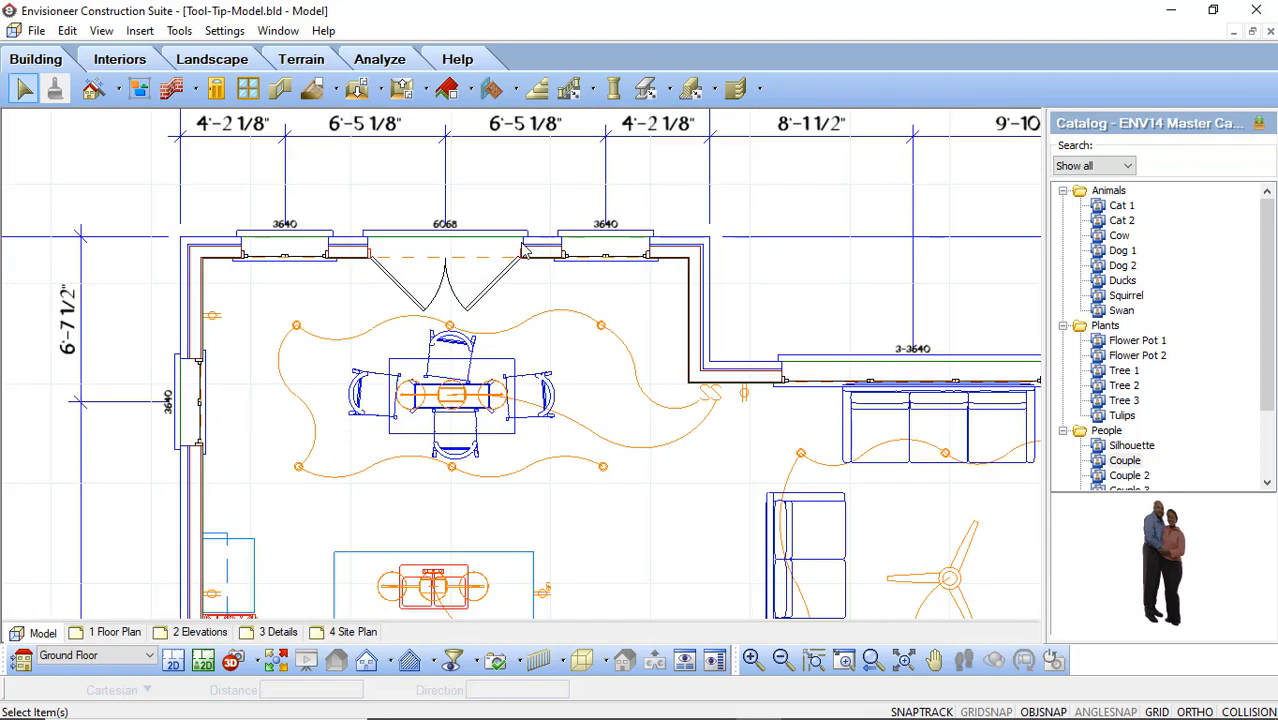
scroll(521, 262, up, 1)
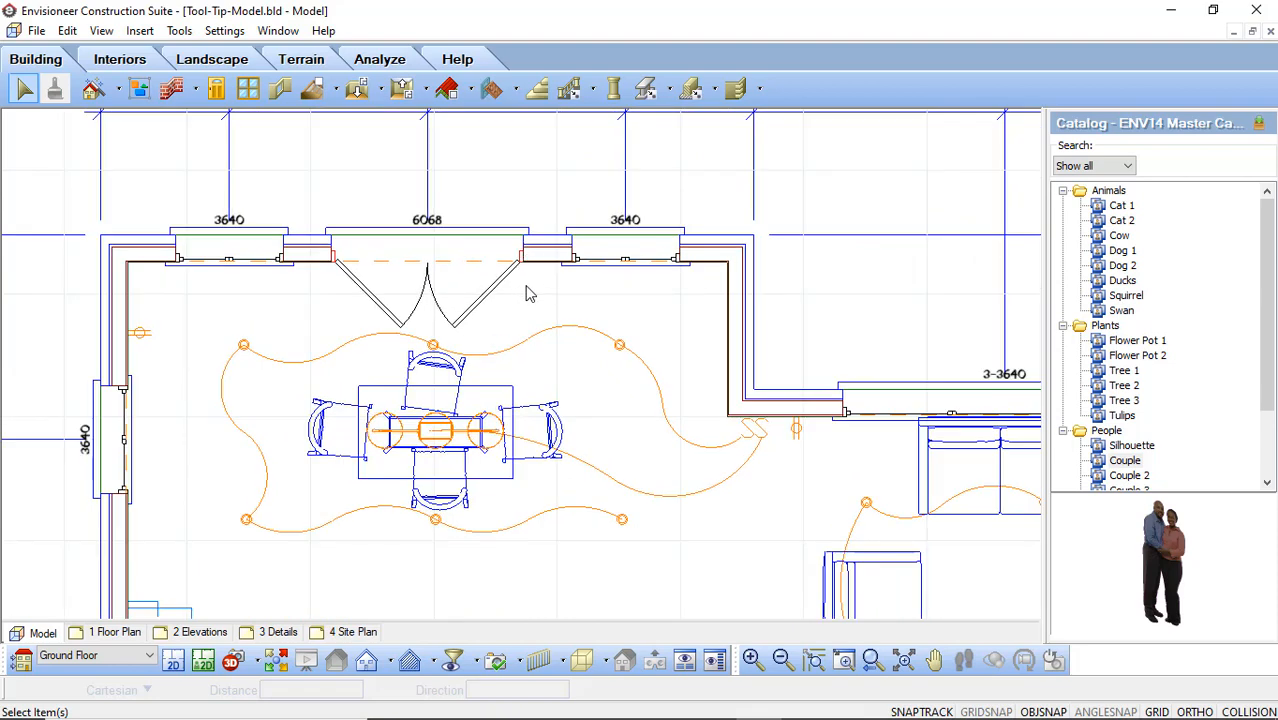
middle_drag(530, 293, 534, 322)
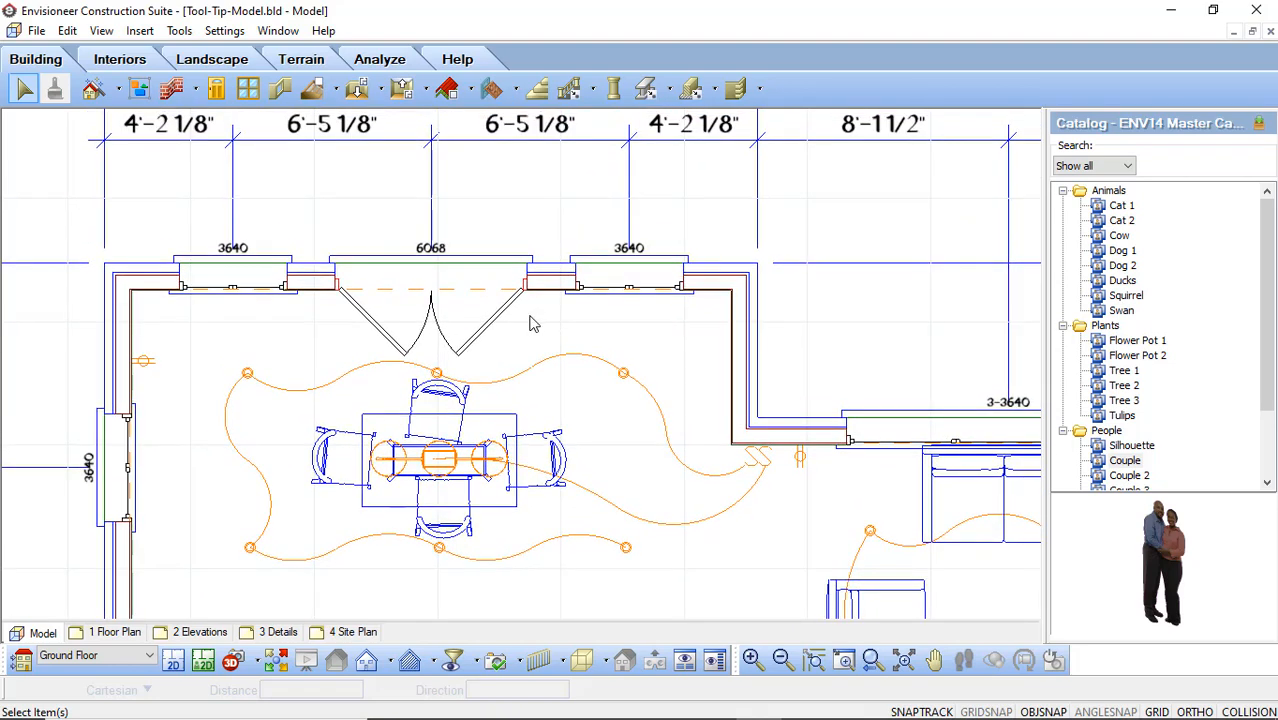
click(234, 62)
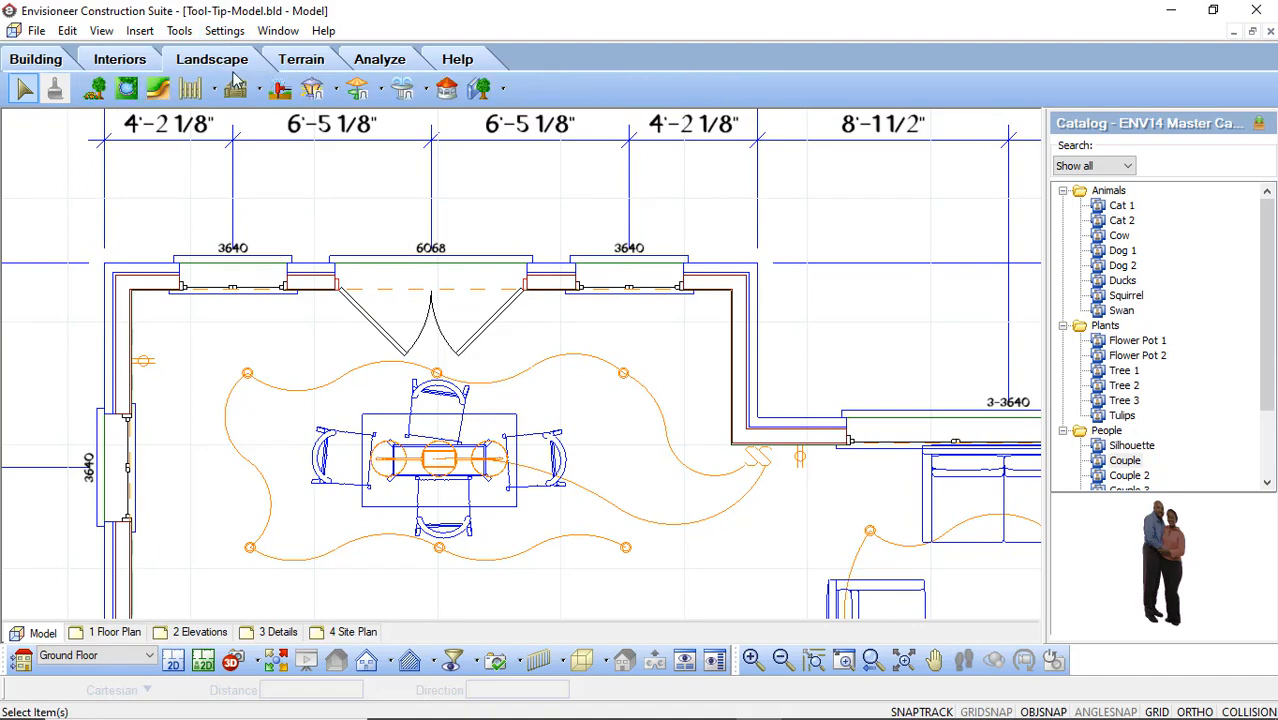
click(314, 90)
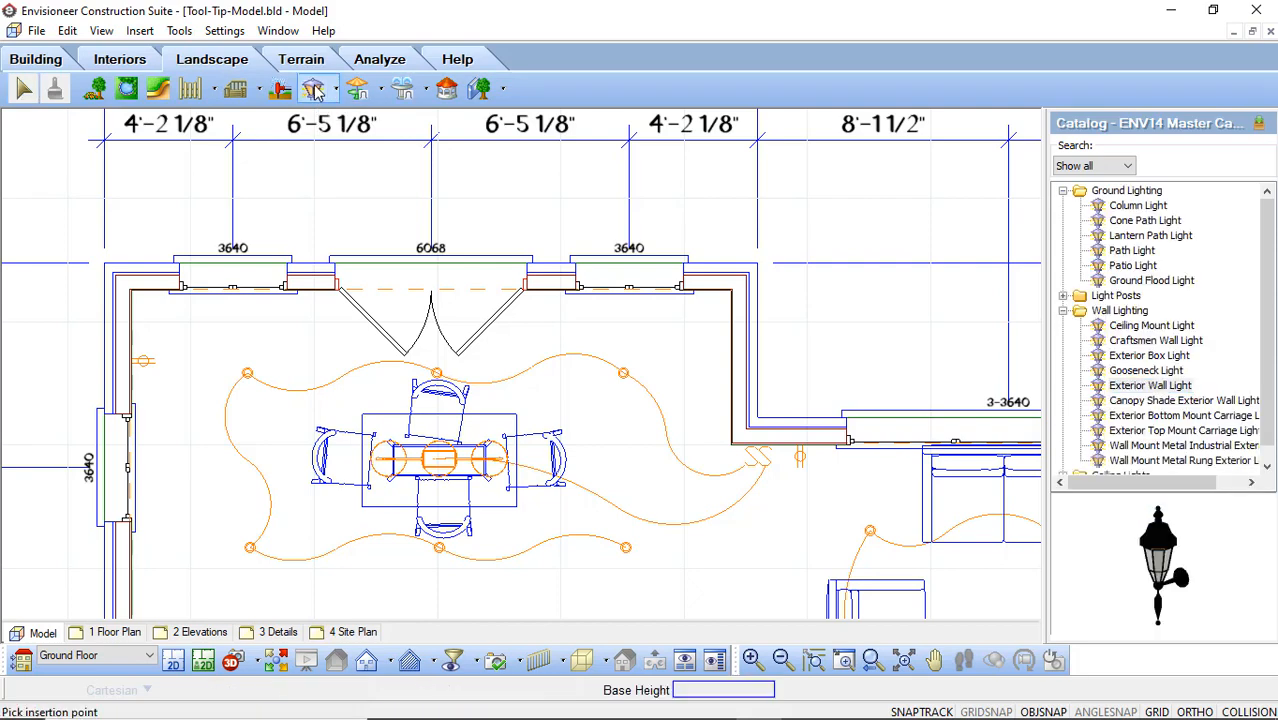
click(1147, 387)
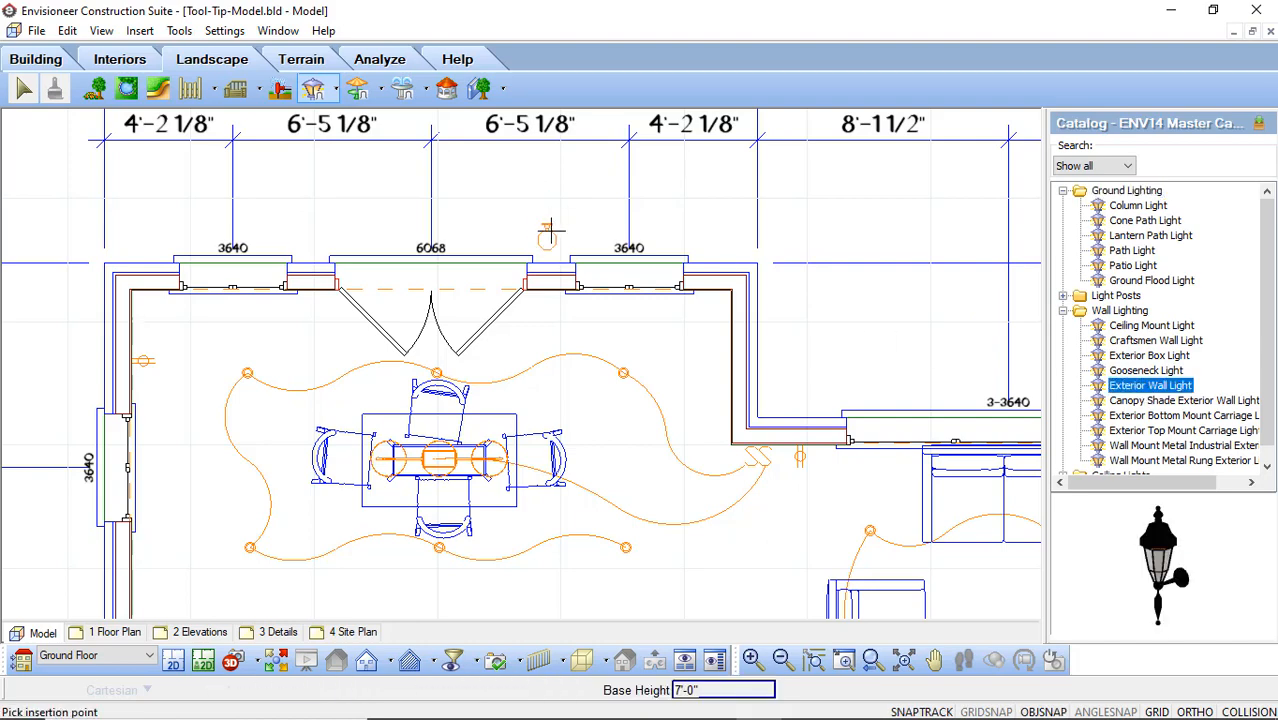
click(551, 260)
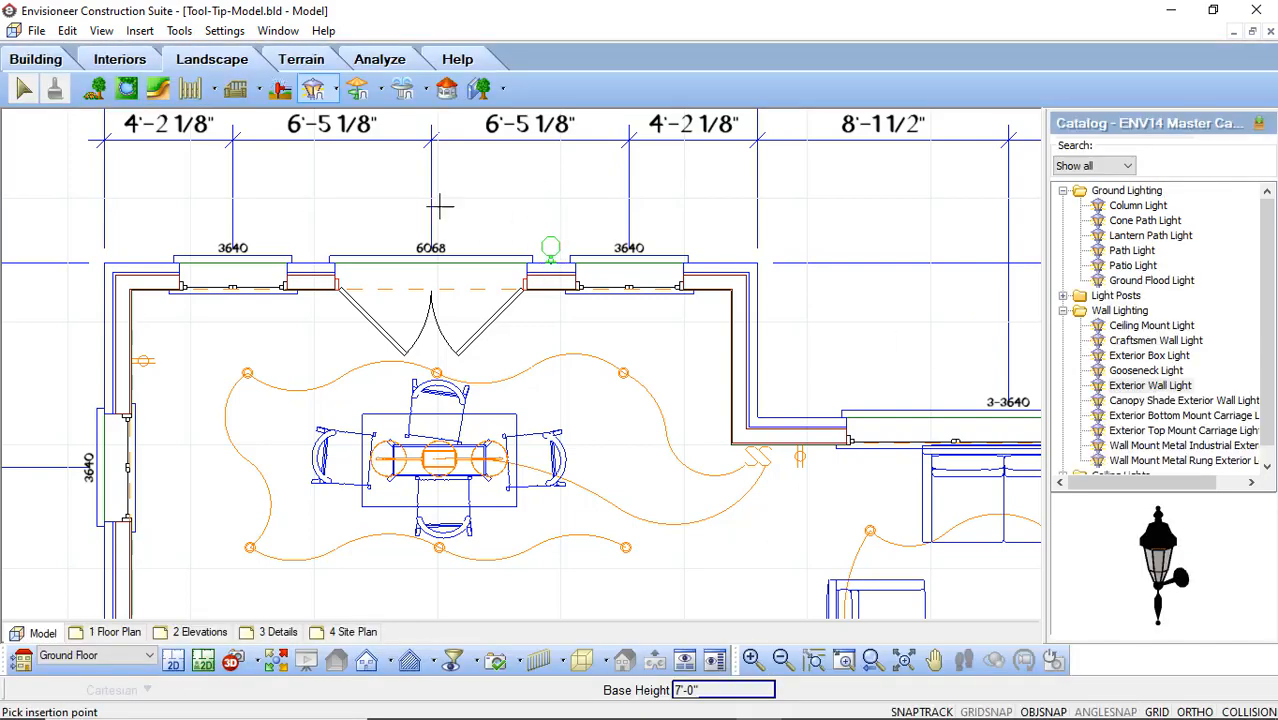
click(312, 264)
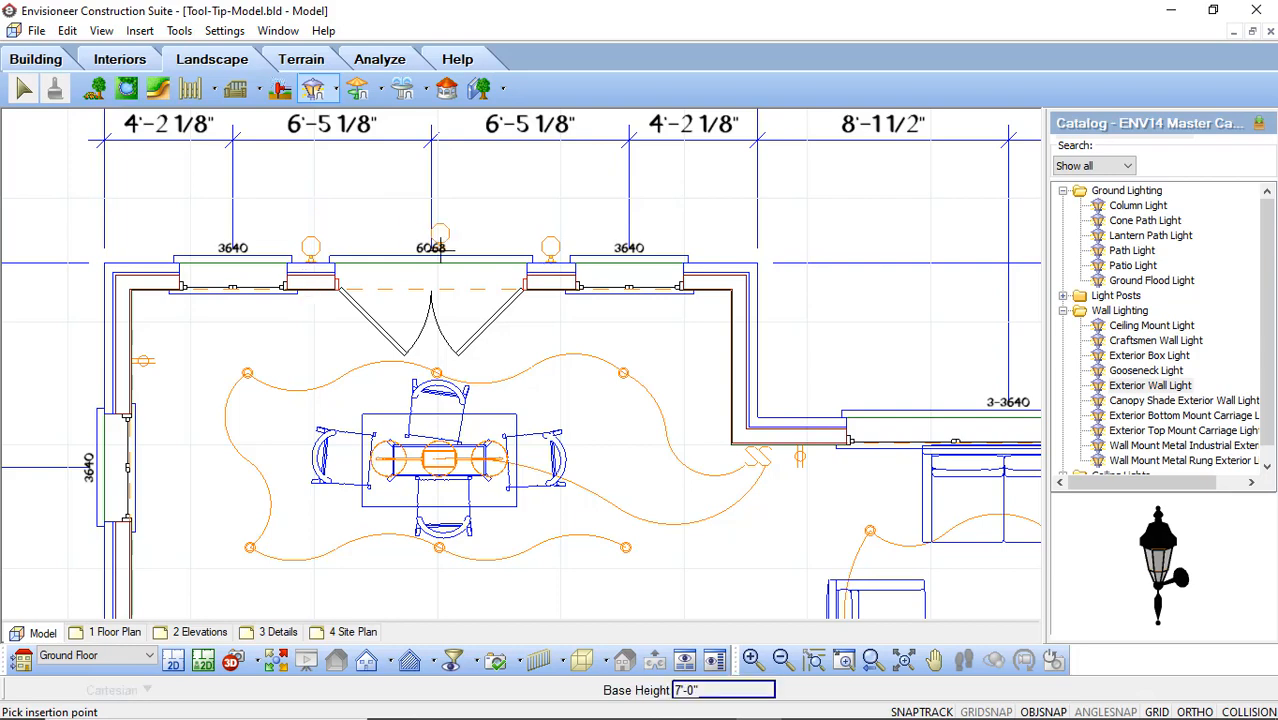
right_click(390, 225)
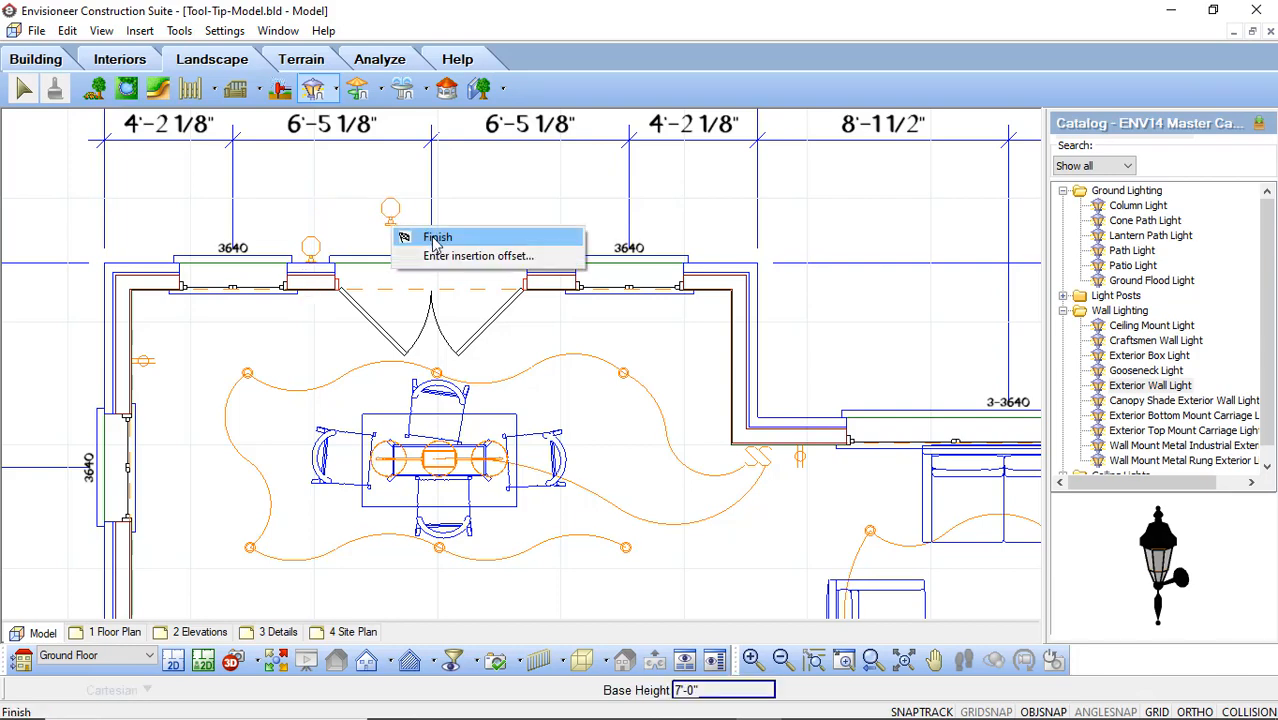
click(447, 240)
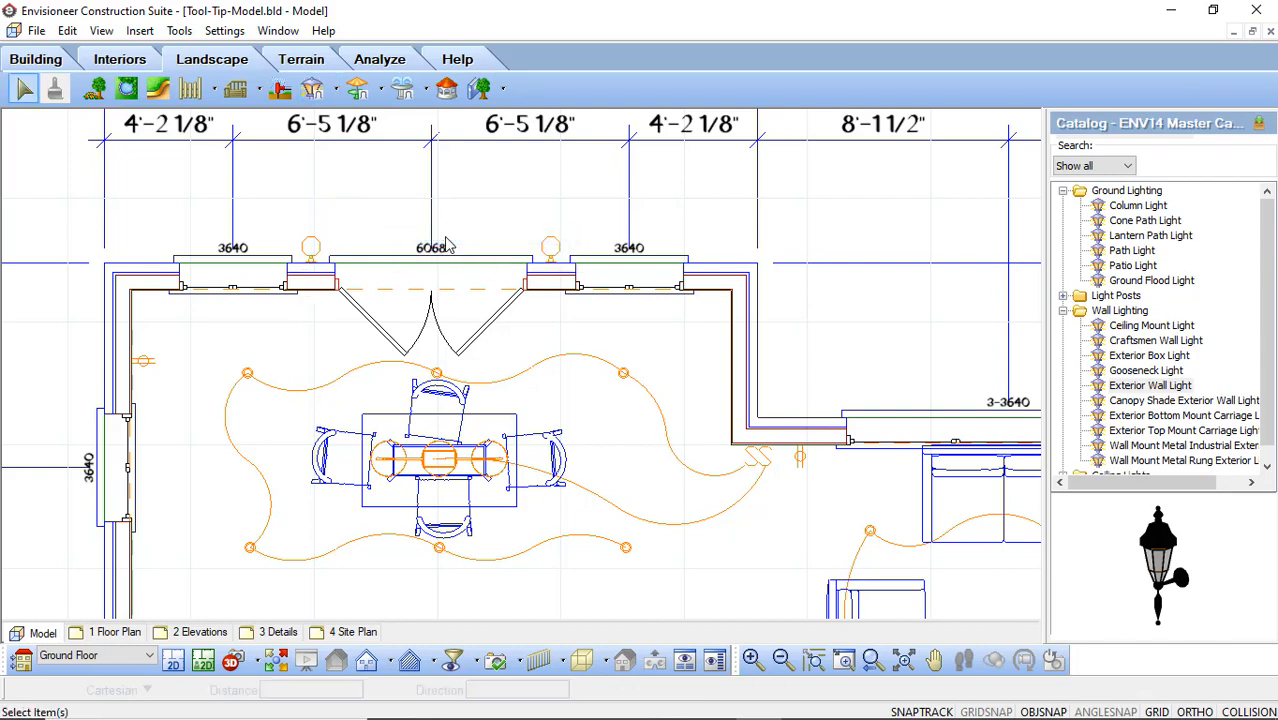
- Place a Single Switch Plate on the interior wall face beside the French door, opposite the exterior light nearest the dining area's inner corner
click(122, 60)
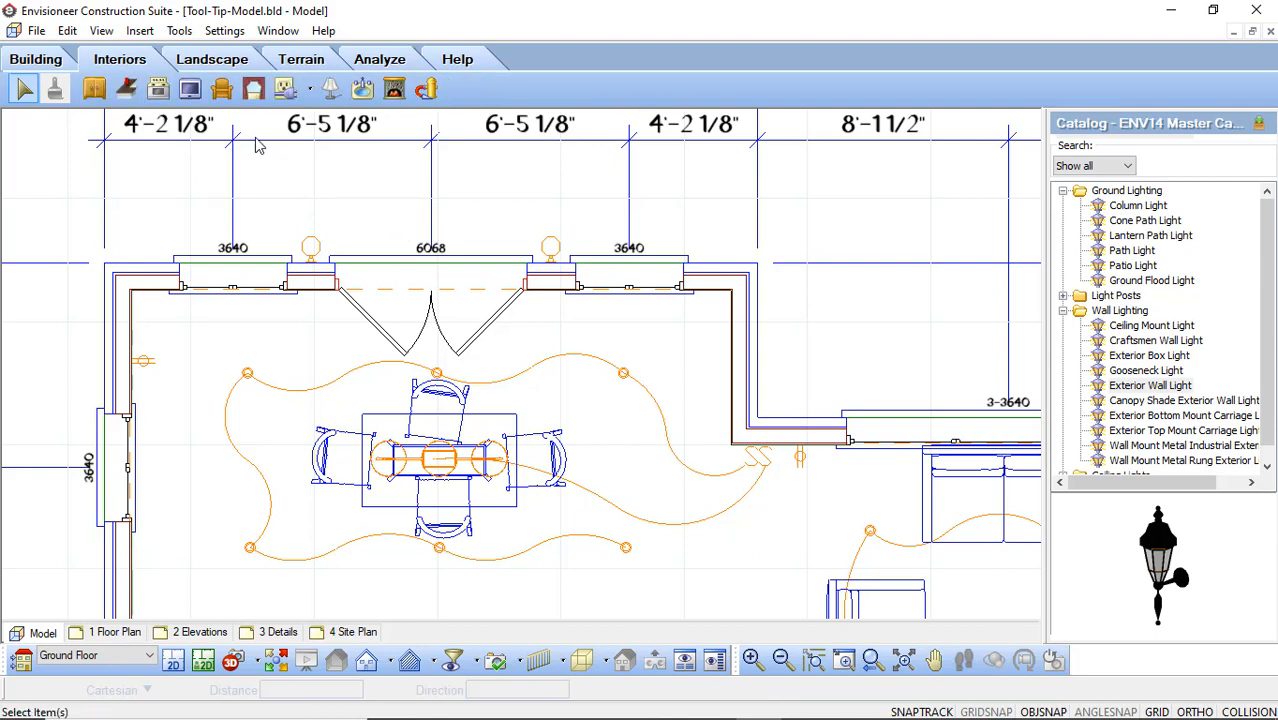
click(288, 90)
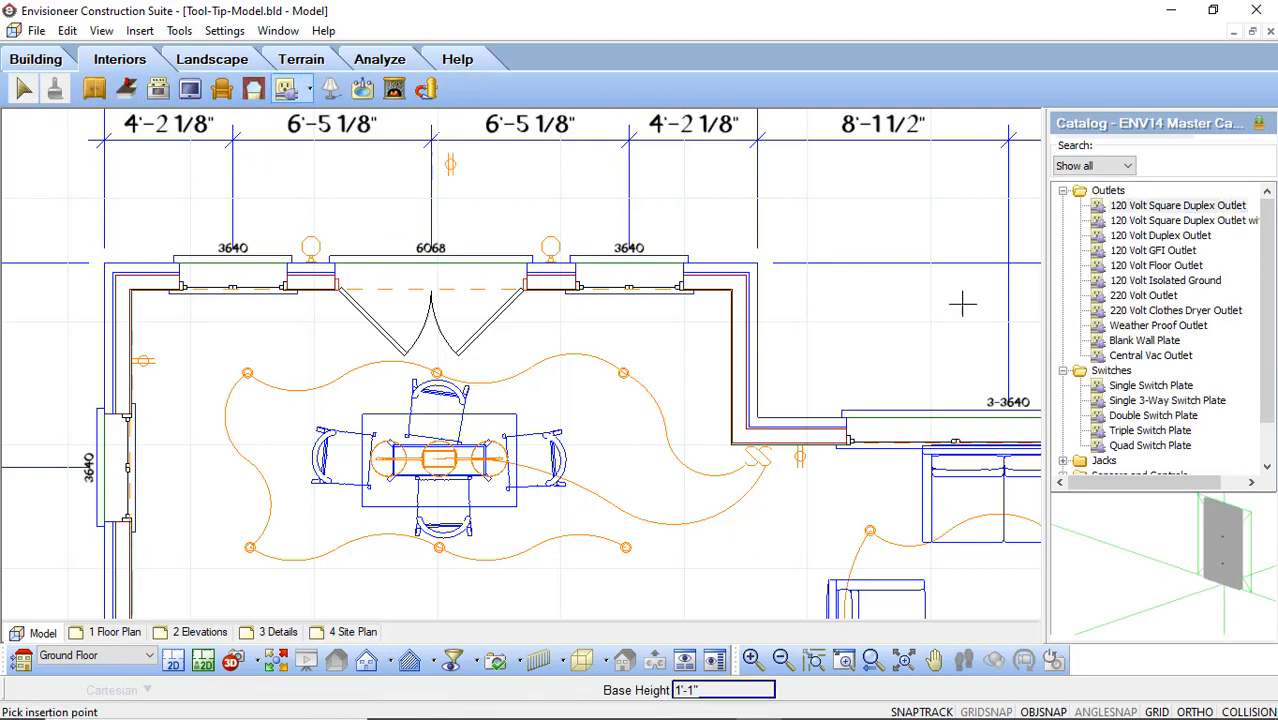
click(1140, 386)
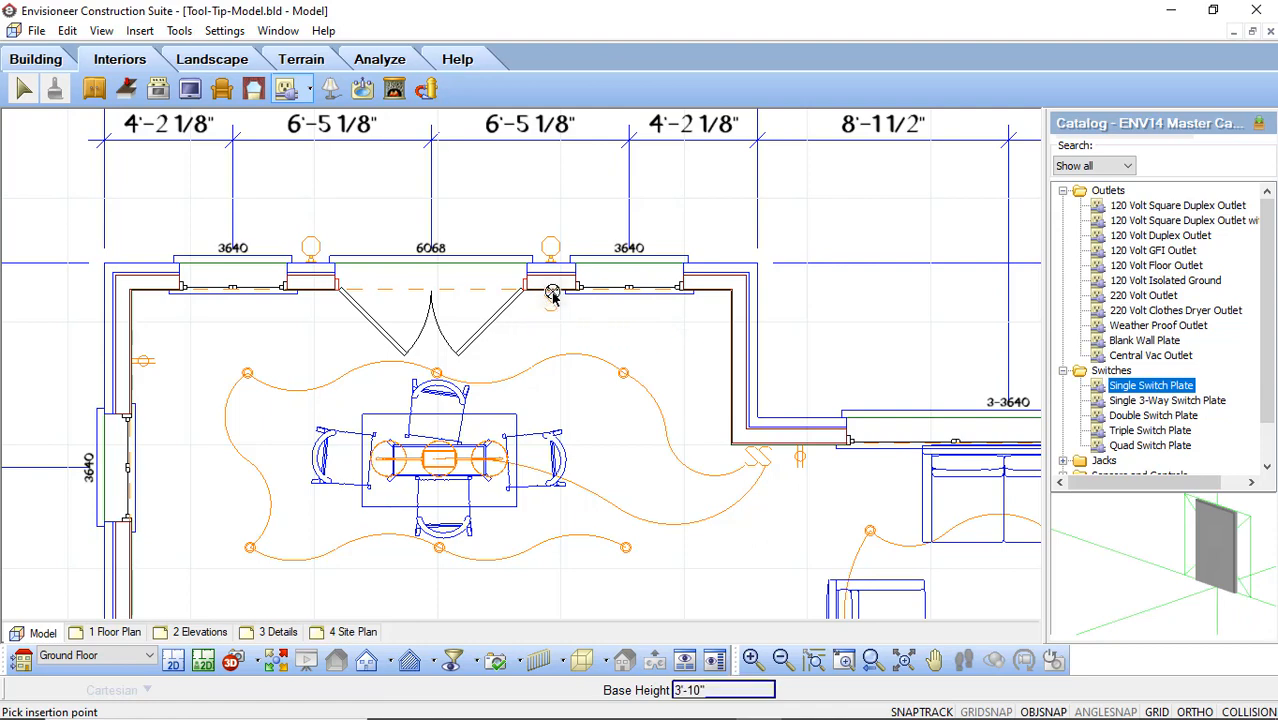
click(552, 292)
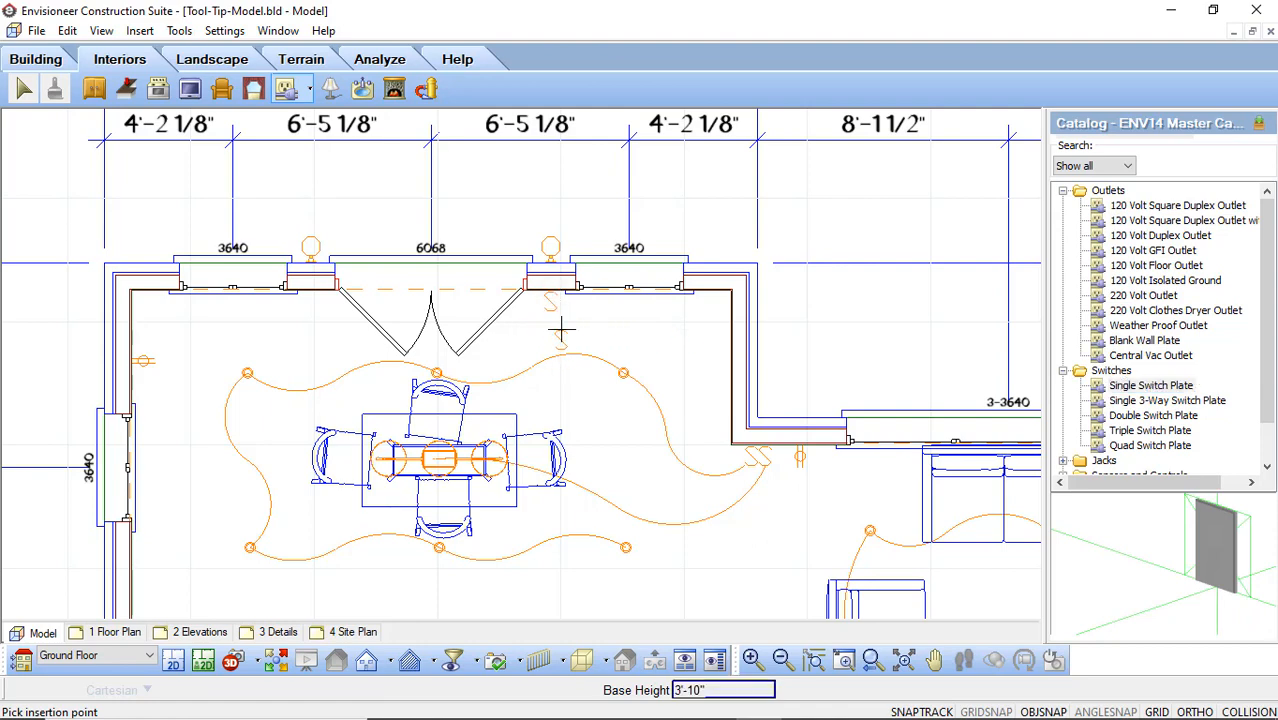
right_click(561, 330)
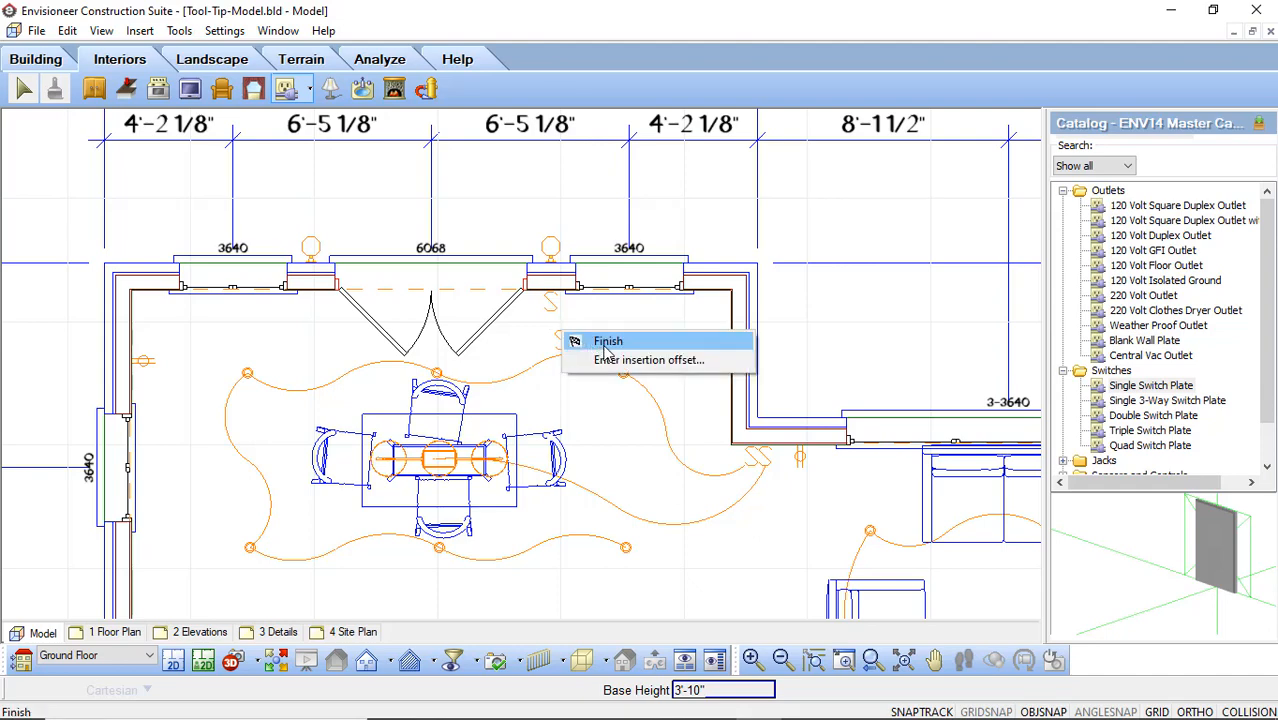
click(604, 345)
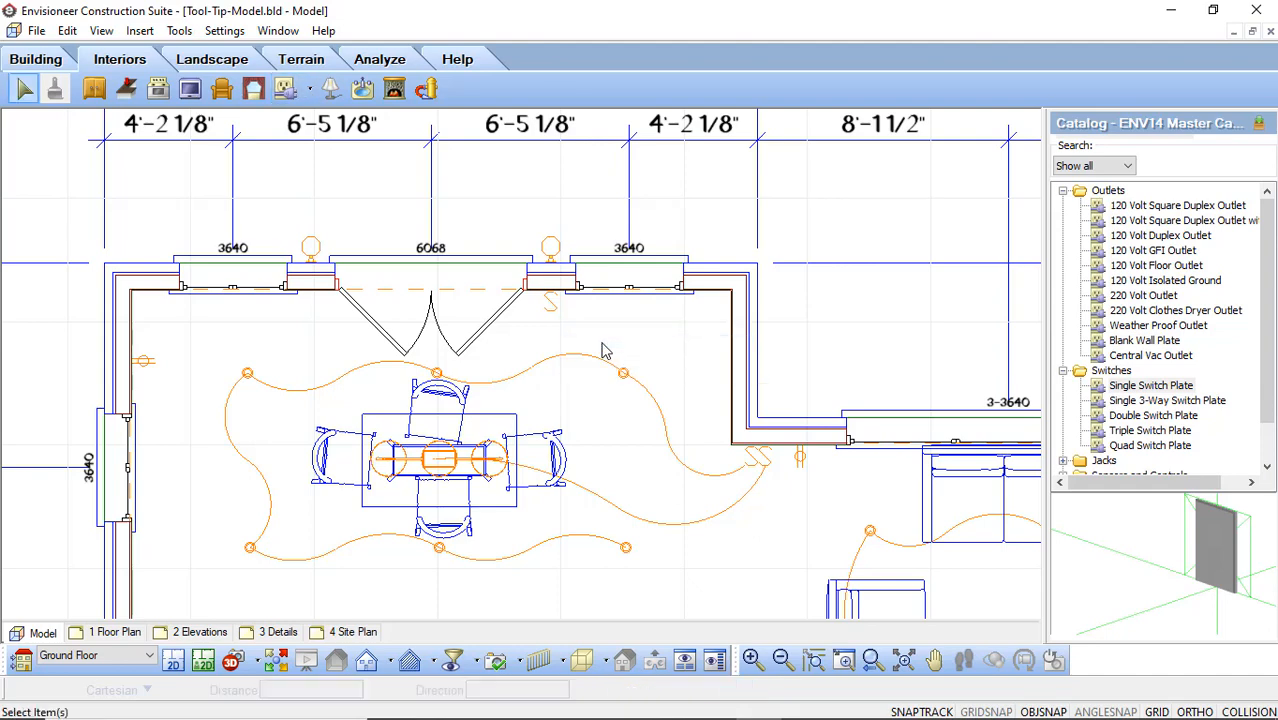
- Draw electrical wiring from the new switch to the nearest exterior wall light and on to the light across the French door
click(310, 90)
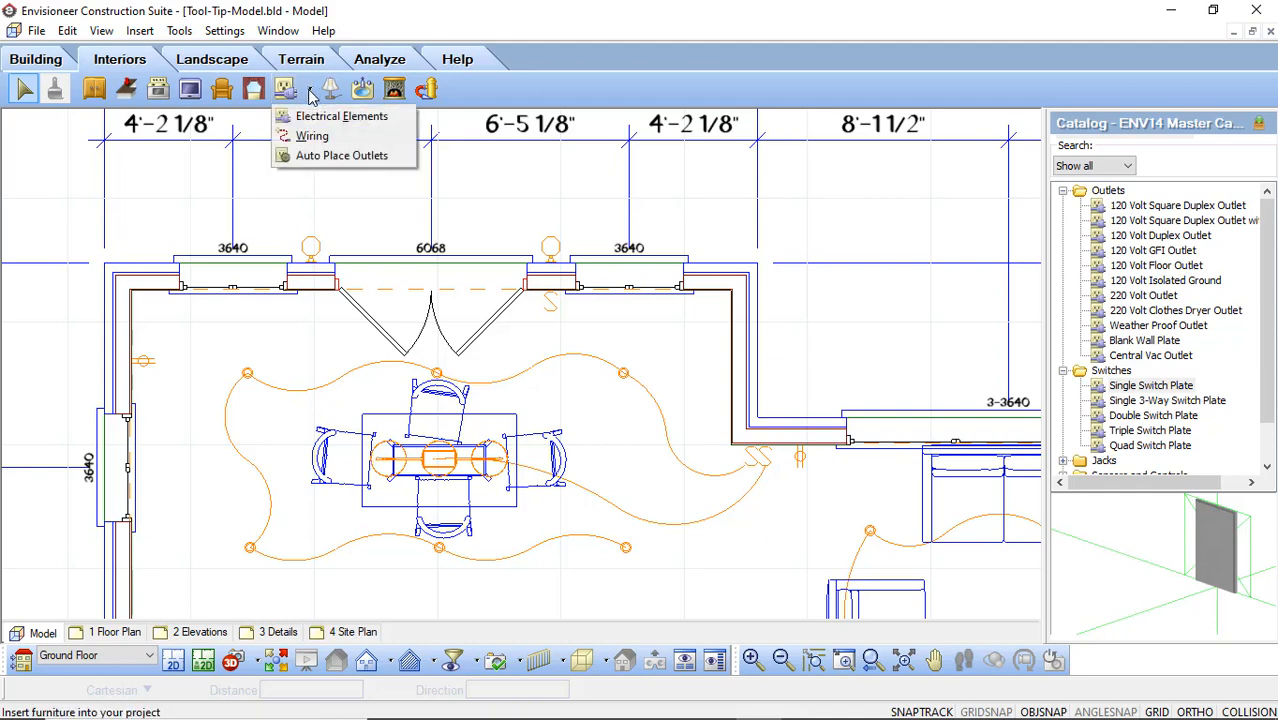
click(313, 137)
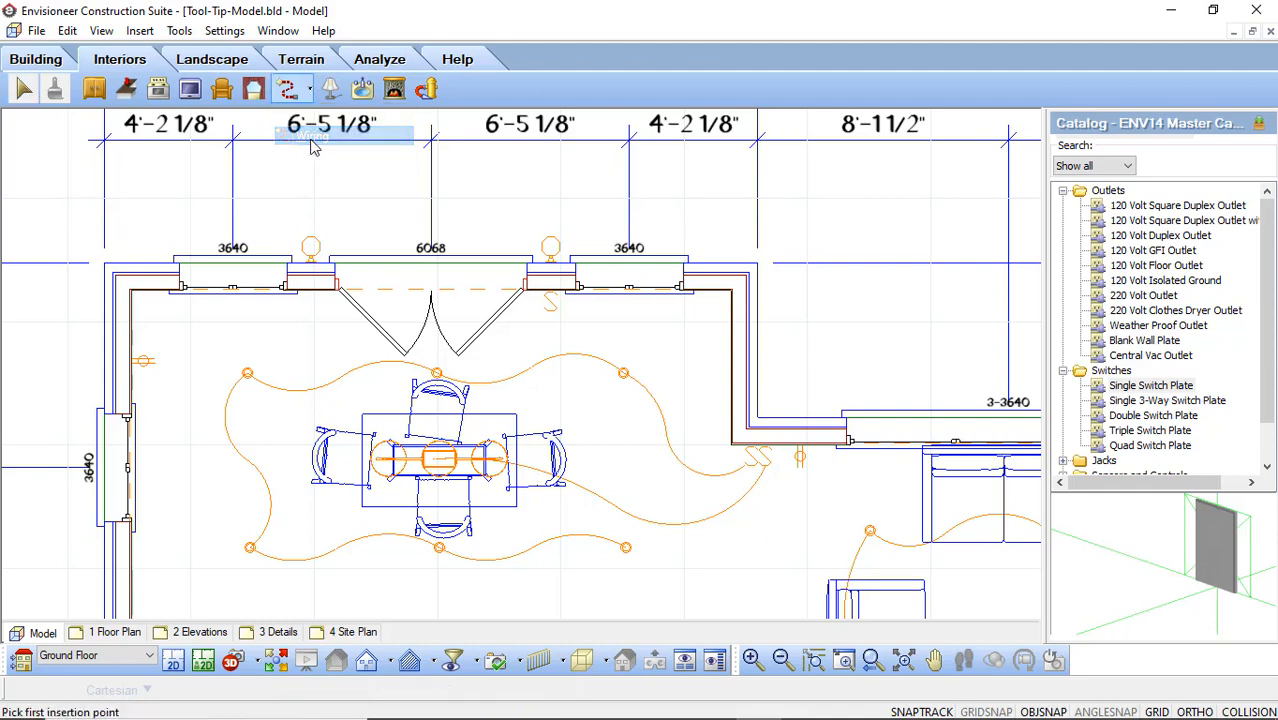
click(552, 308)
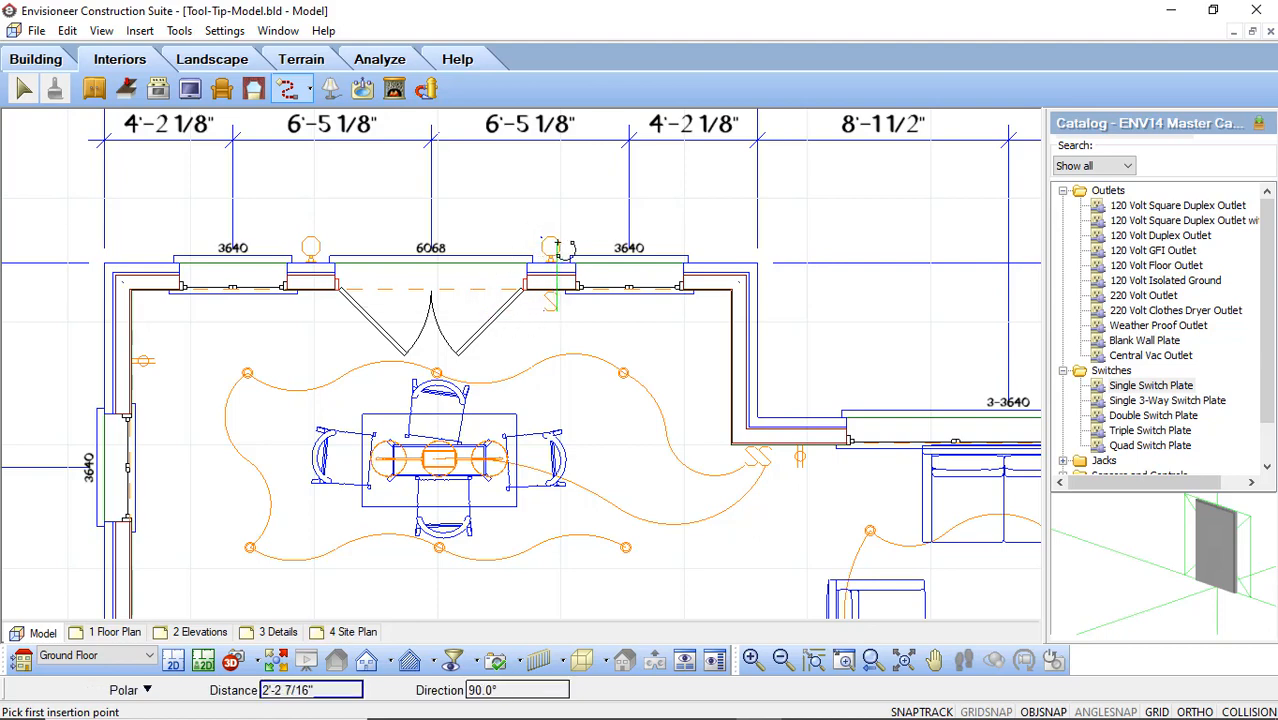
click(552, 244)
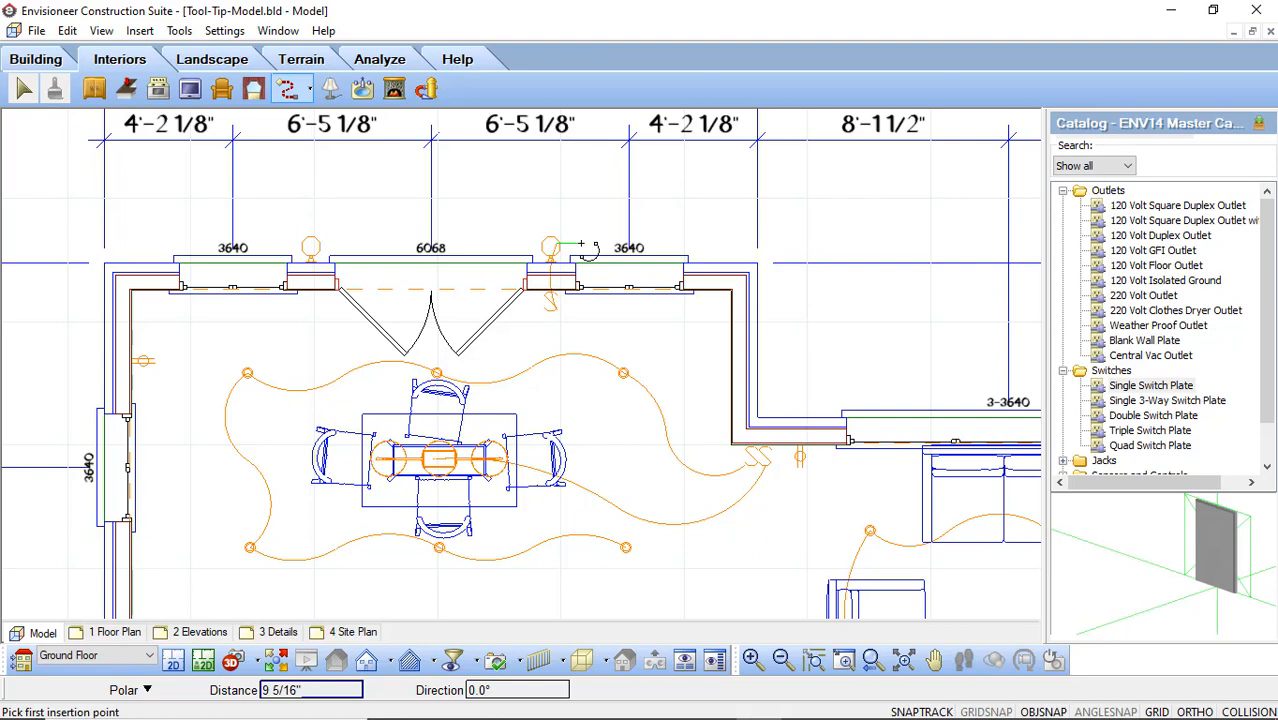
click(314, 246)
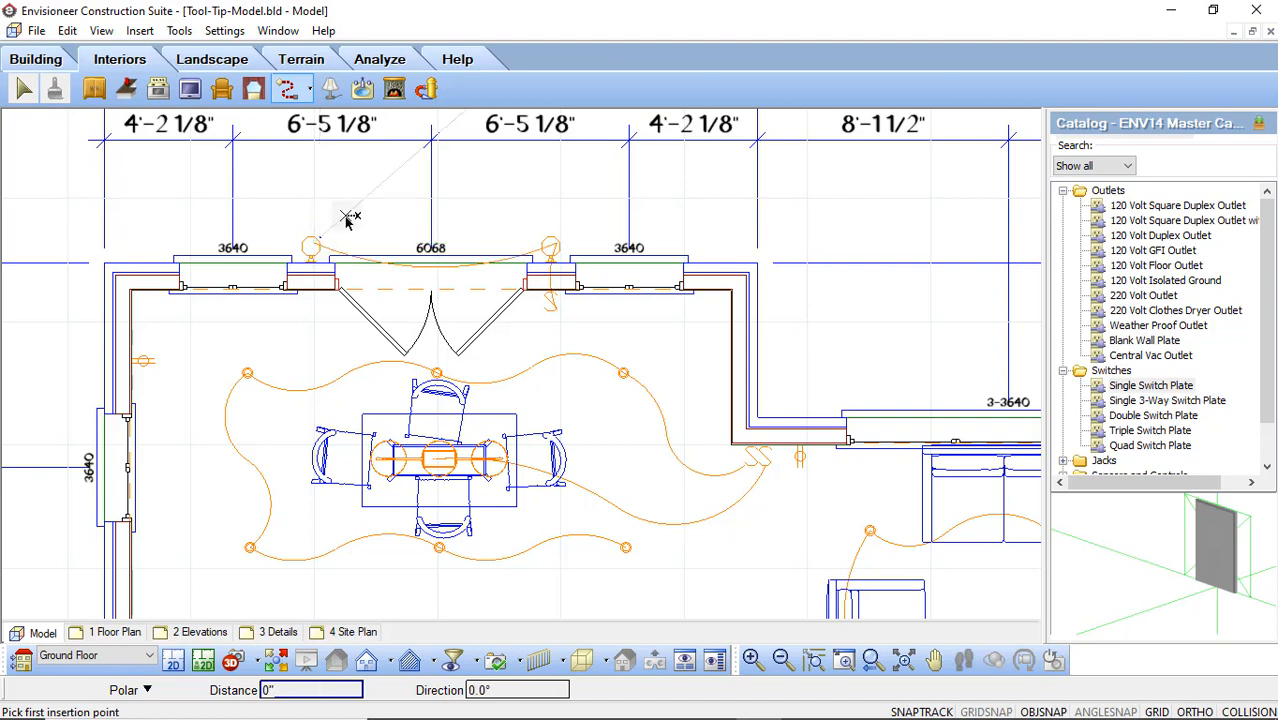
right_click(347, 219)
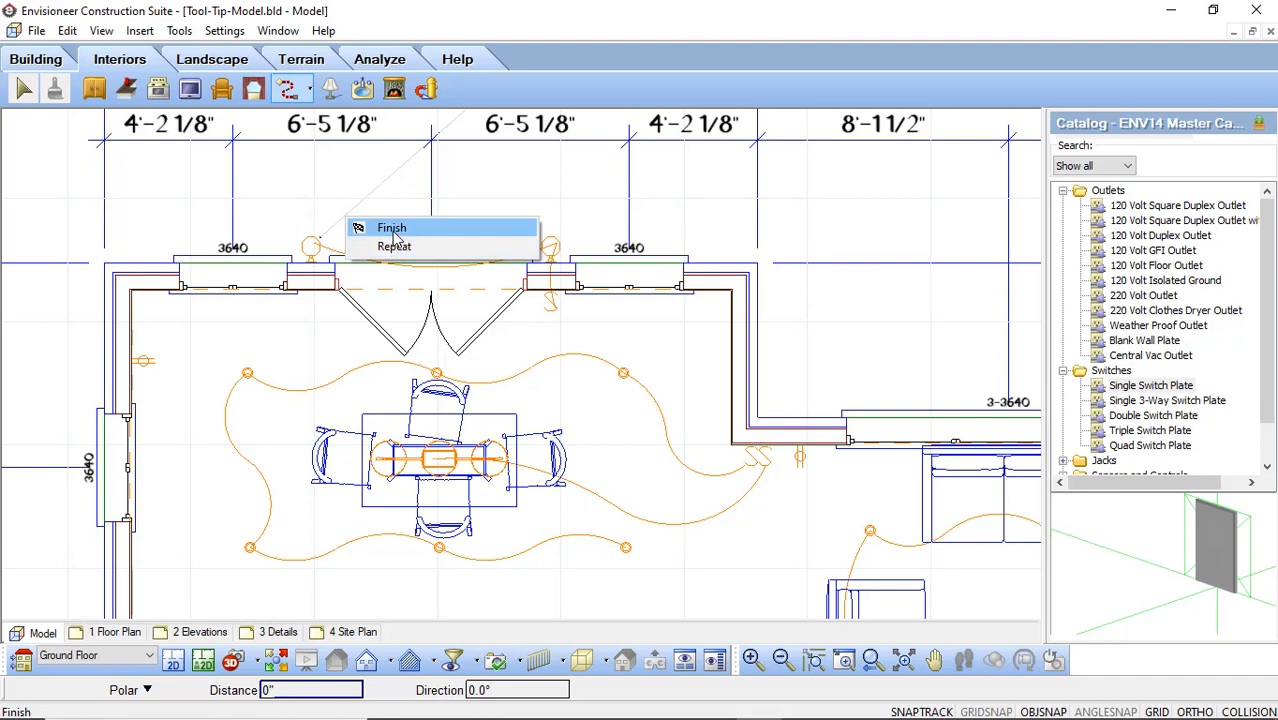
click(395, 236)
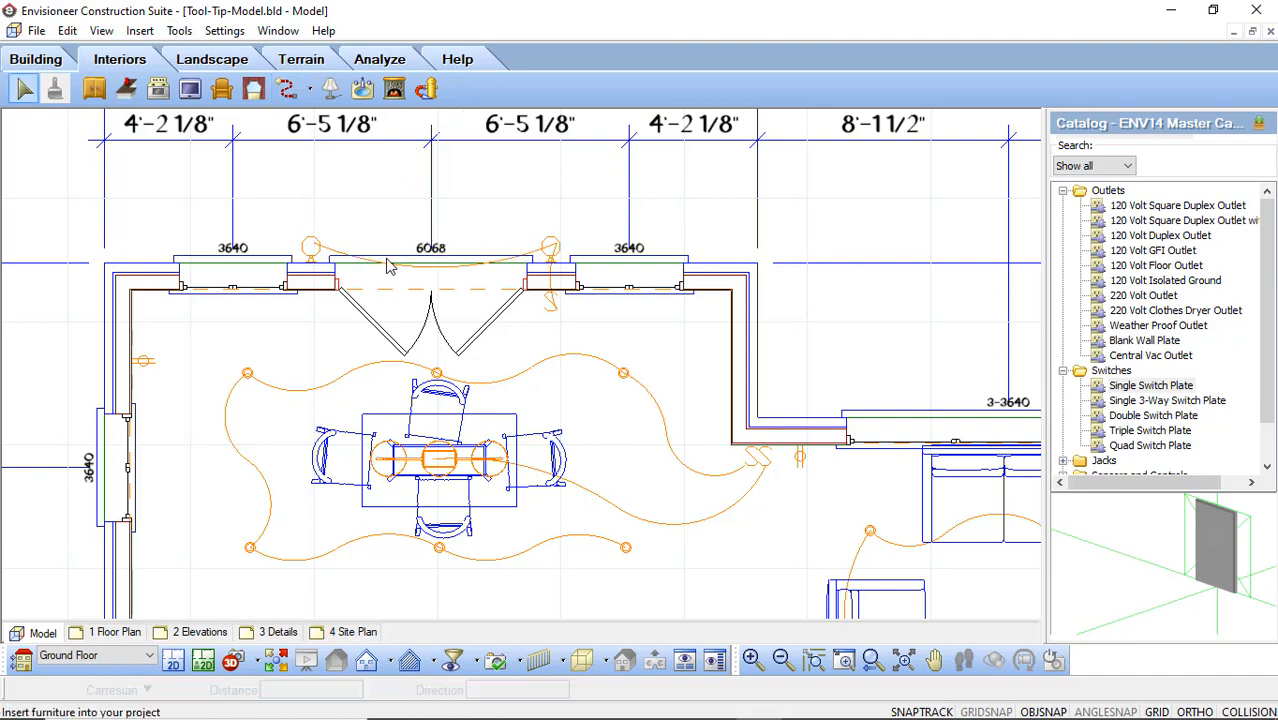
- Reshape the new wires, curving the one between the lights outward past the French door and bowing the switch wire toward the adjacent window
click(331, 250)
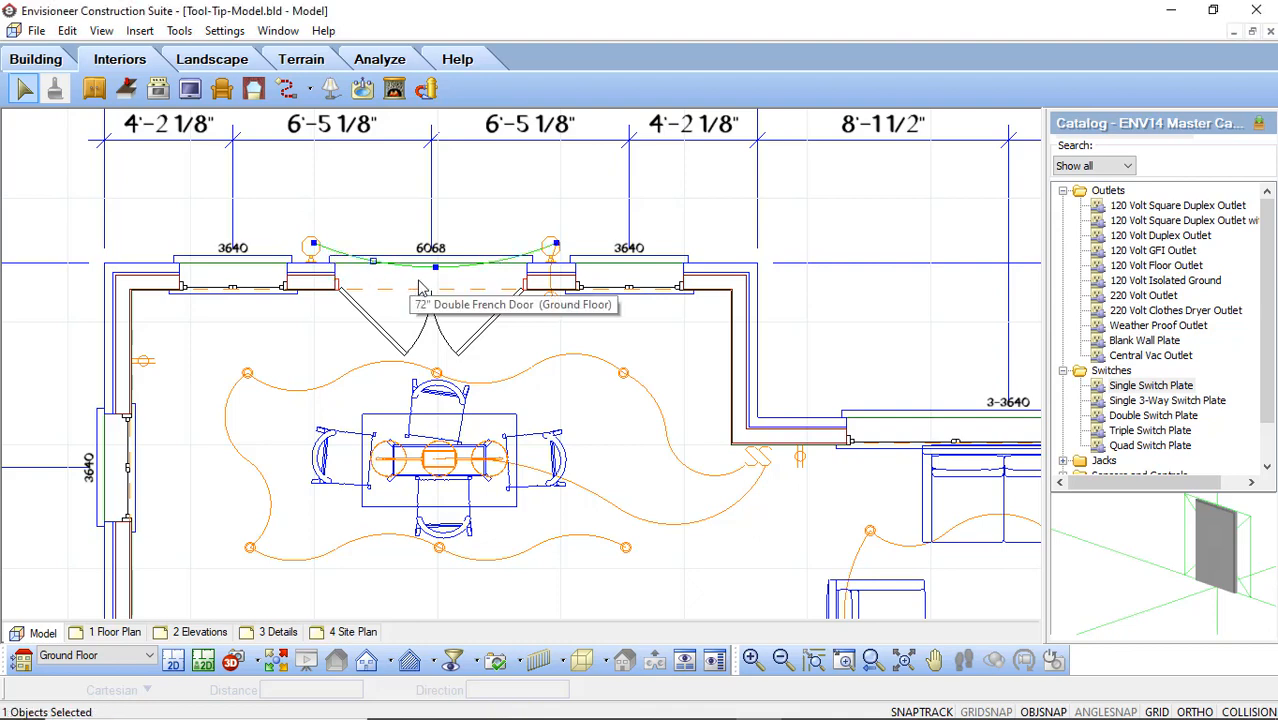
drag(435, 266, 437, 225)
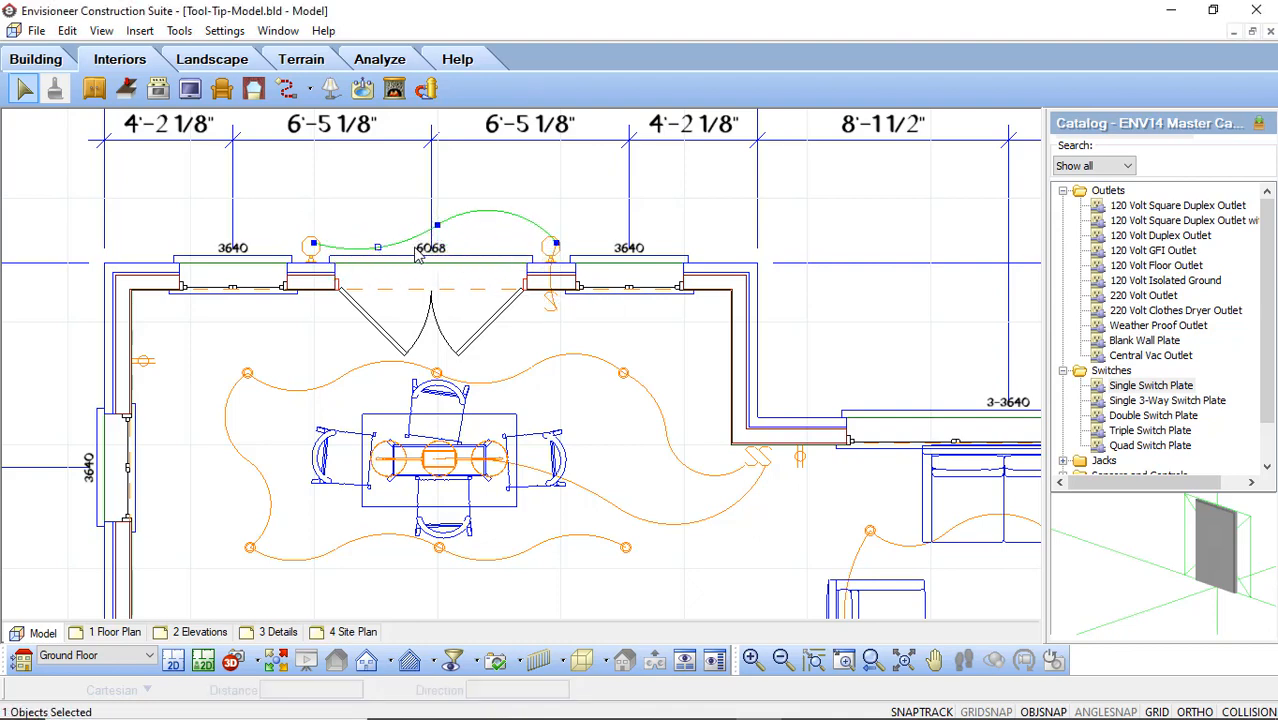
click(557, 292)
scroll(557, 292, up, 2)
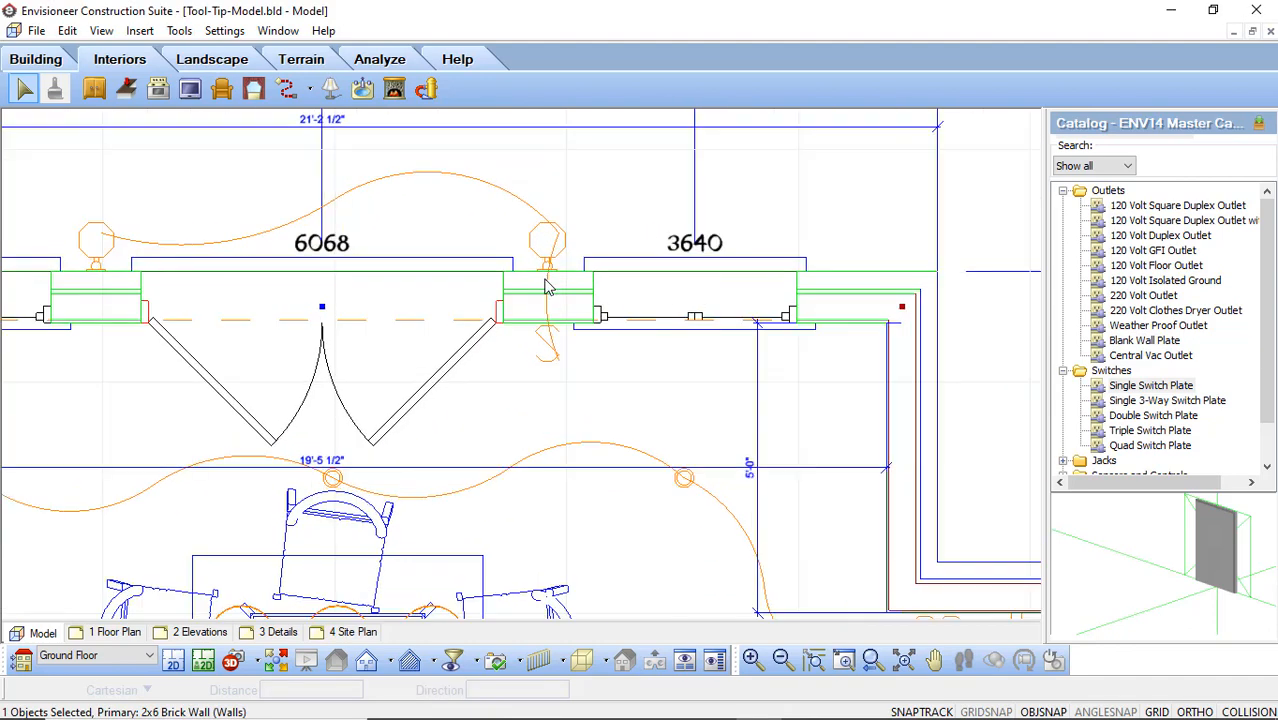
shift+click(557, 347)
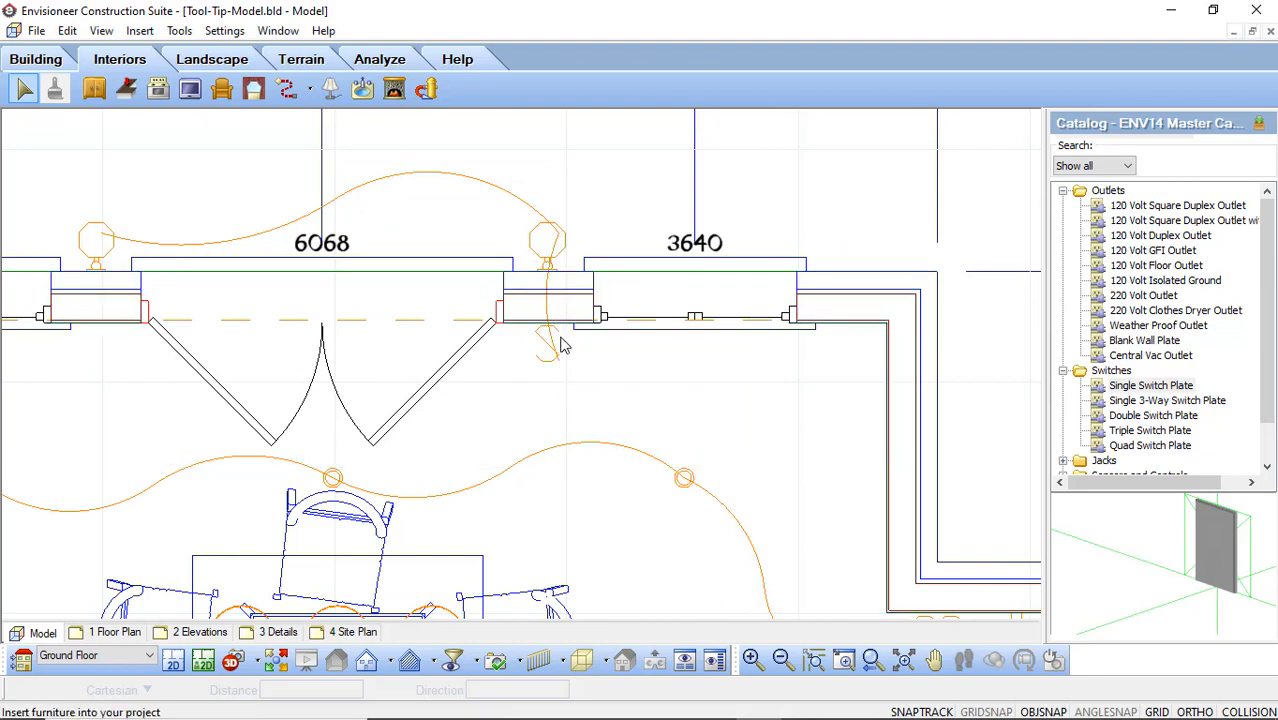
drag(555, 305, 555, 273)
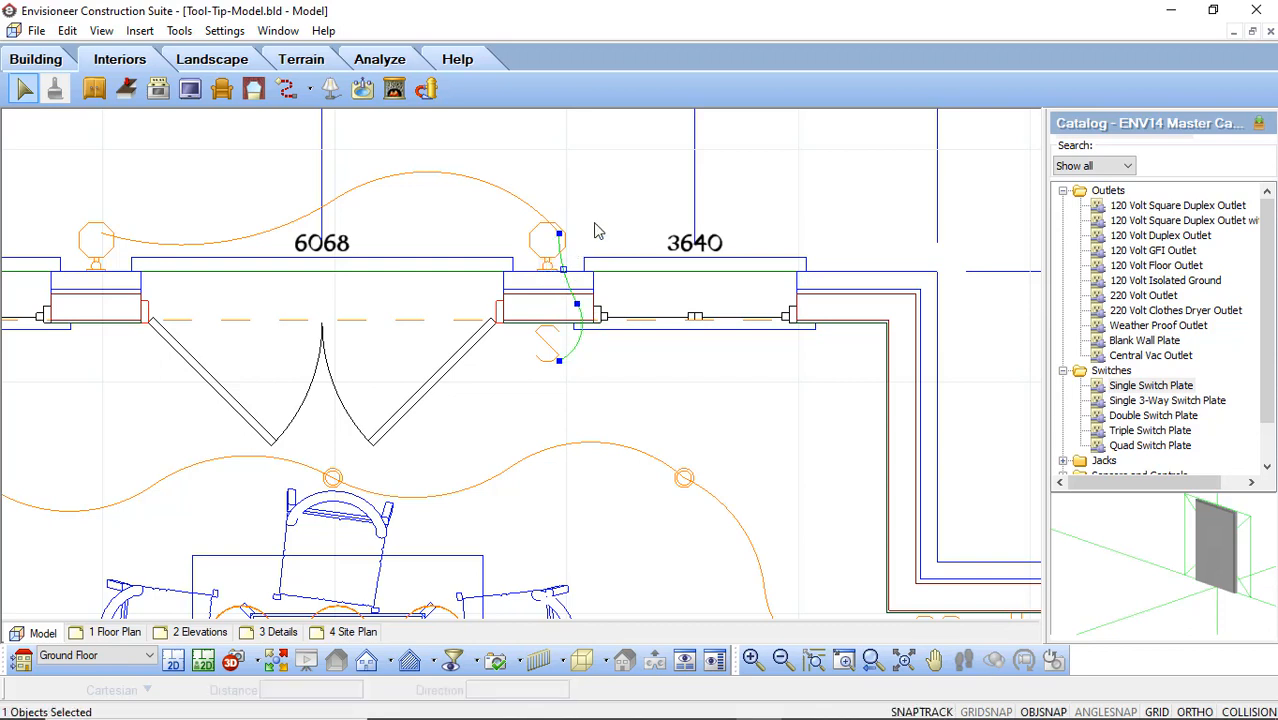
key(Escape)
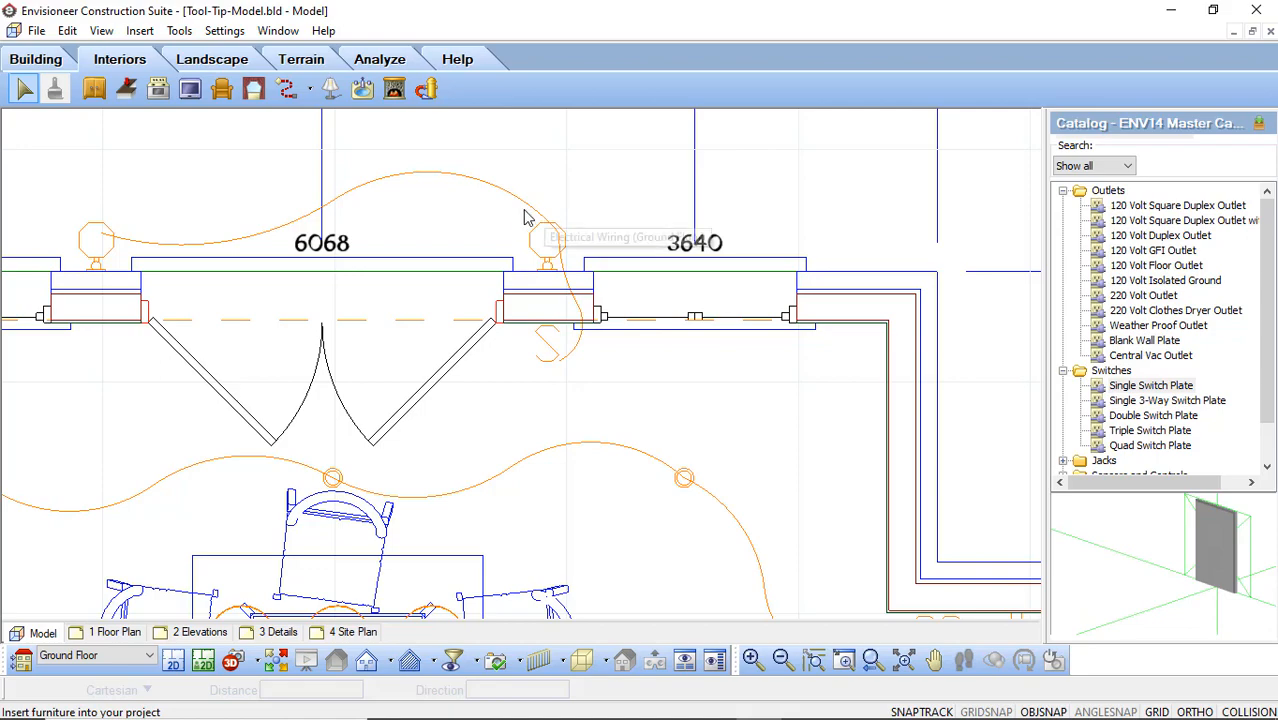
- Switch from the model to the 1 Floor Plan sheet and bring the whole title-block sheet into view
scroll(448, 280, down, 3)
scroll(443, 275, down, 6)
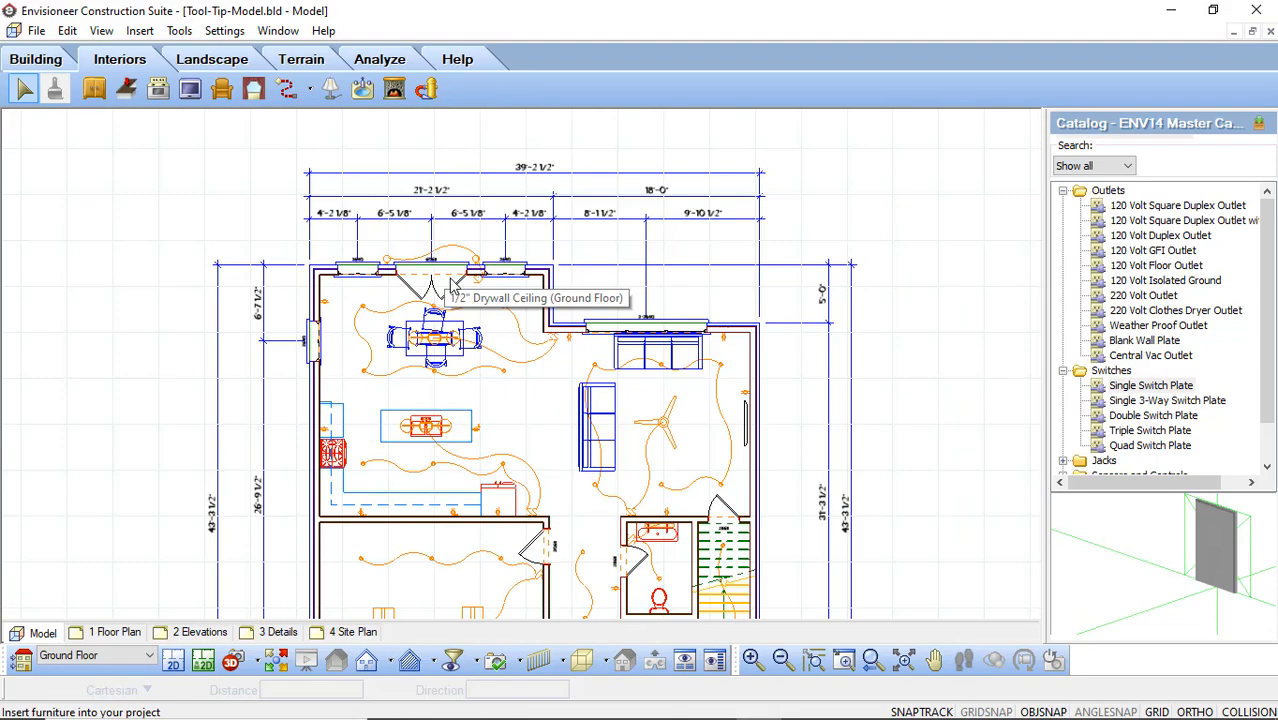
scroll(530, 398, down, 2)
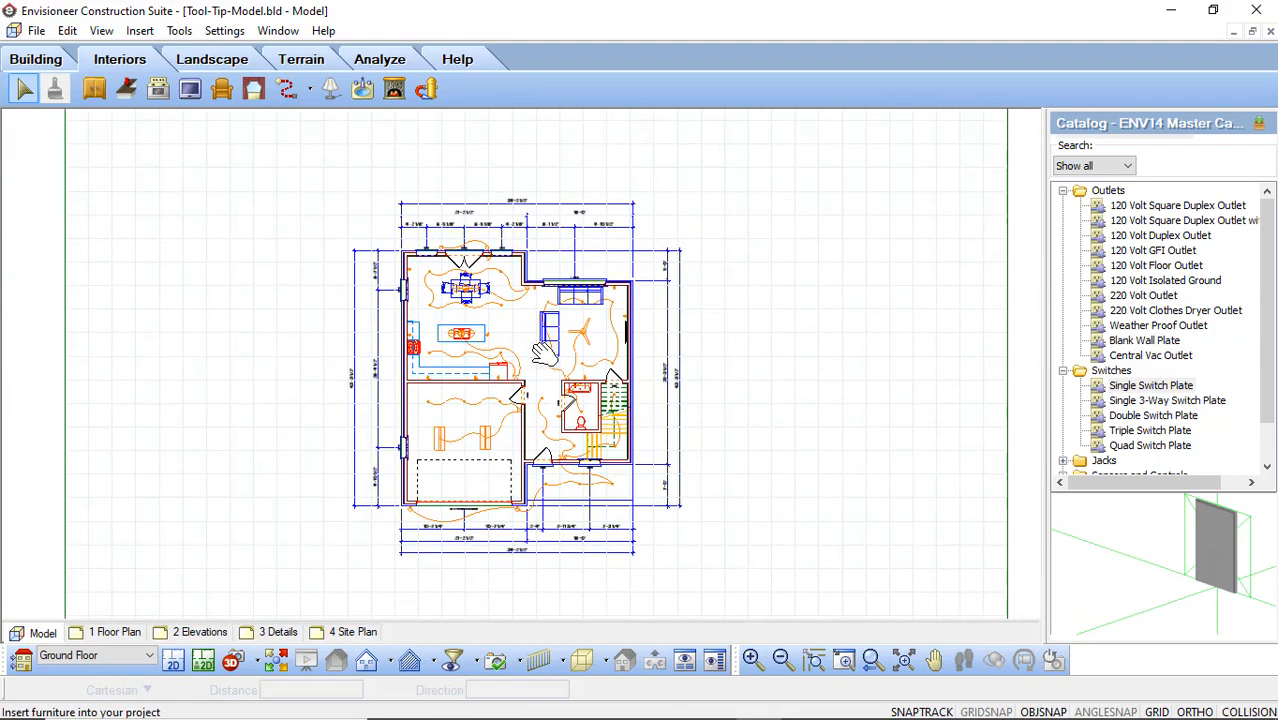
click(115, 633)
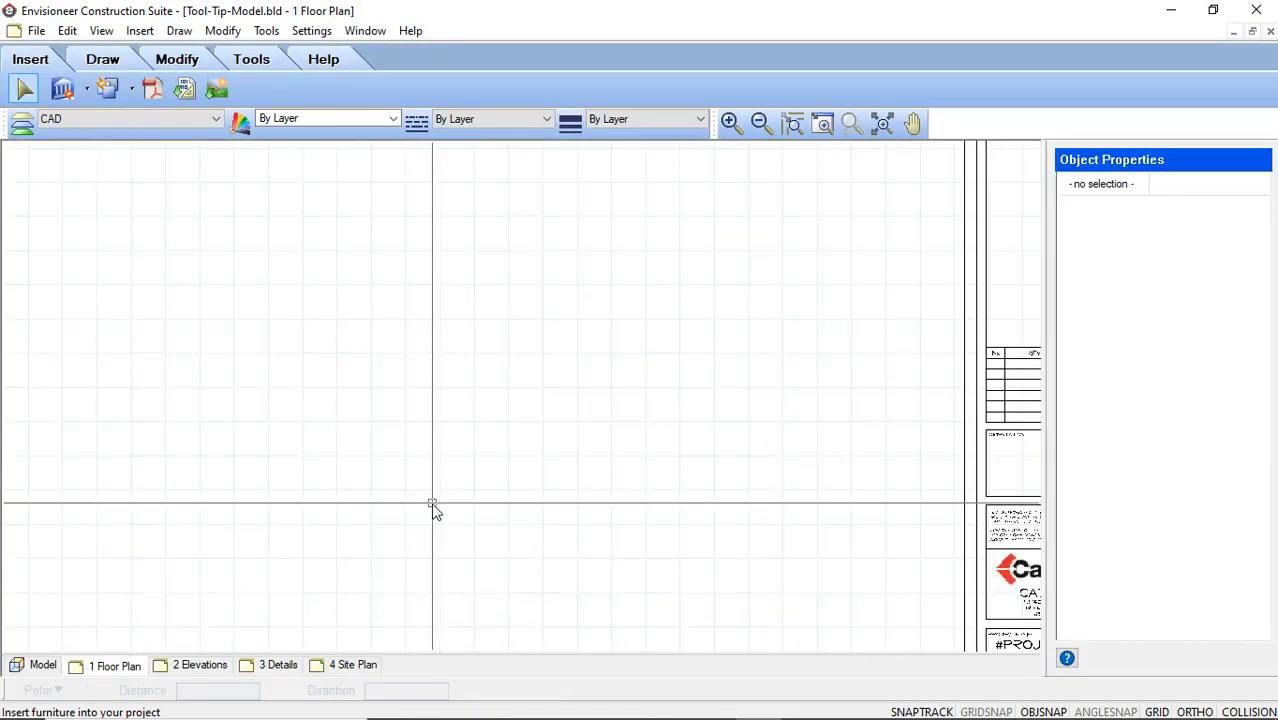
scroll(432, 503, down, 5)
middle_drag(646, 372, 554, 357)
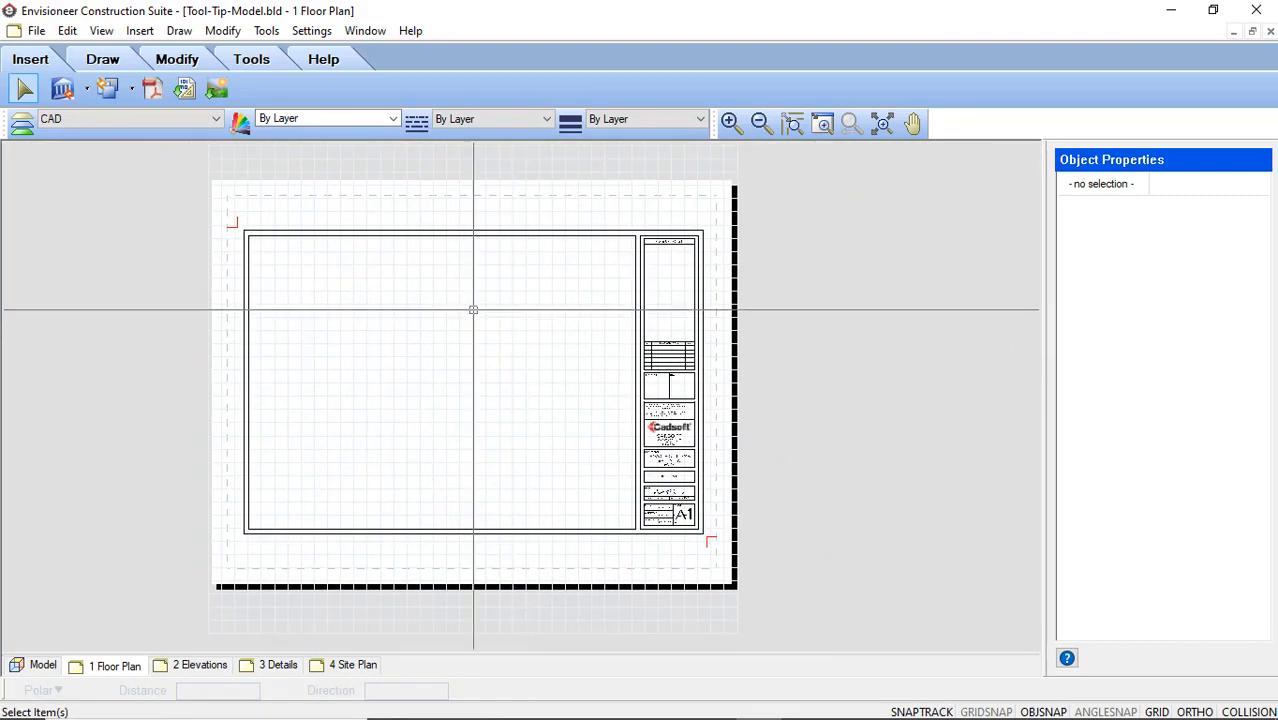
- Start inserting a SmartView of the ground floor 2D plan and filter out Interior Furniture, Terrain and Dimensions from its display
click(87, 90)
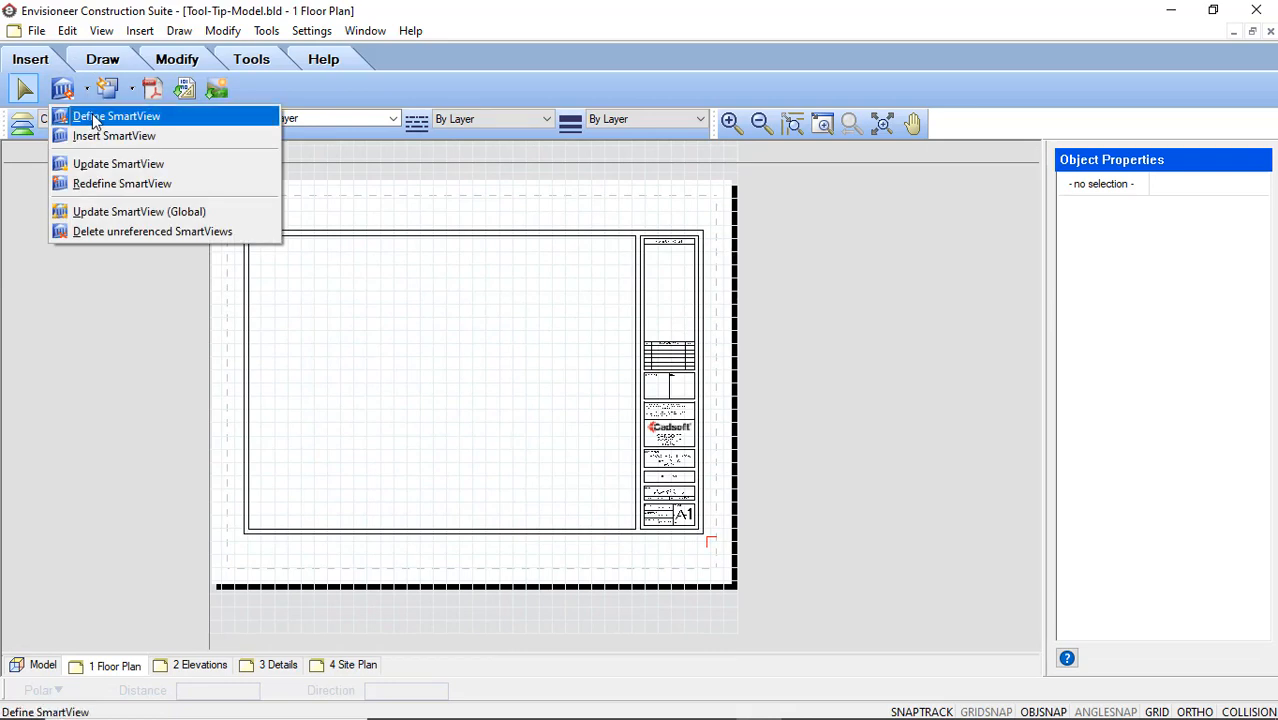
click(100, 136)
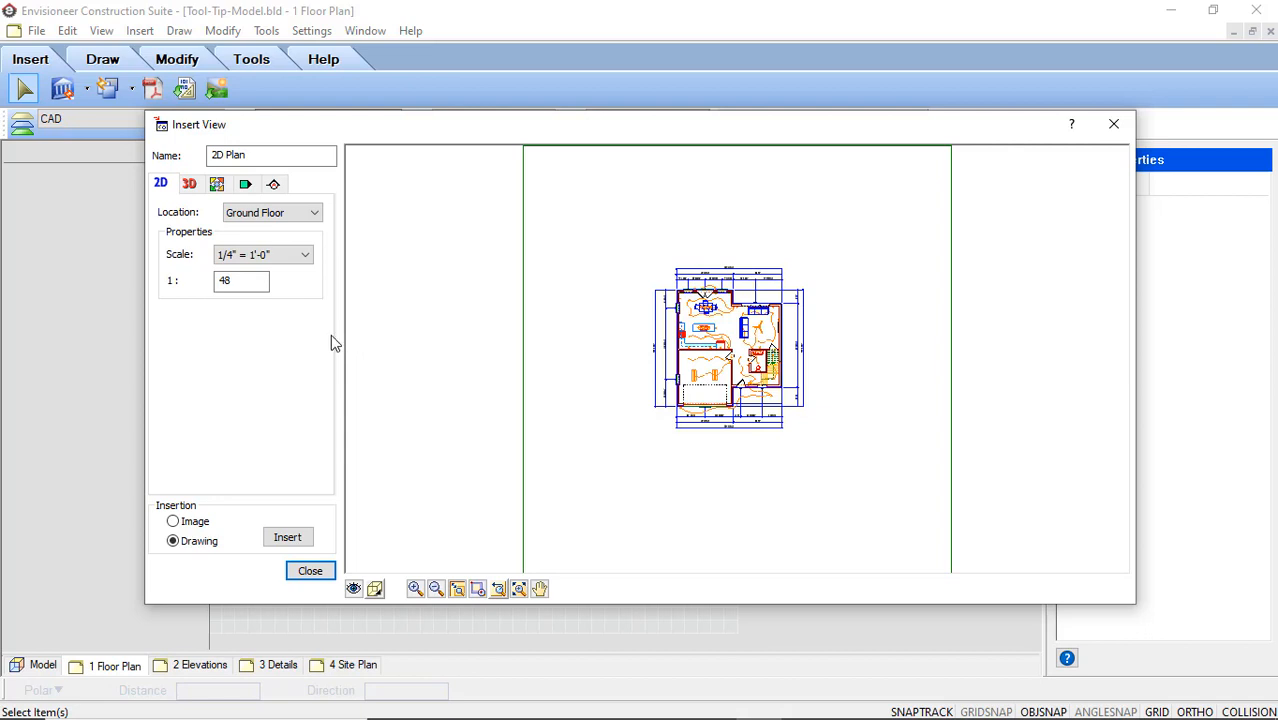
click(354, 589)
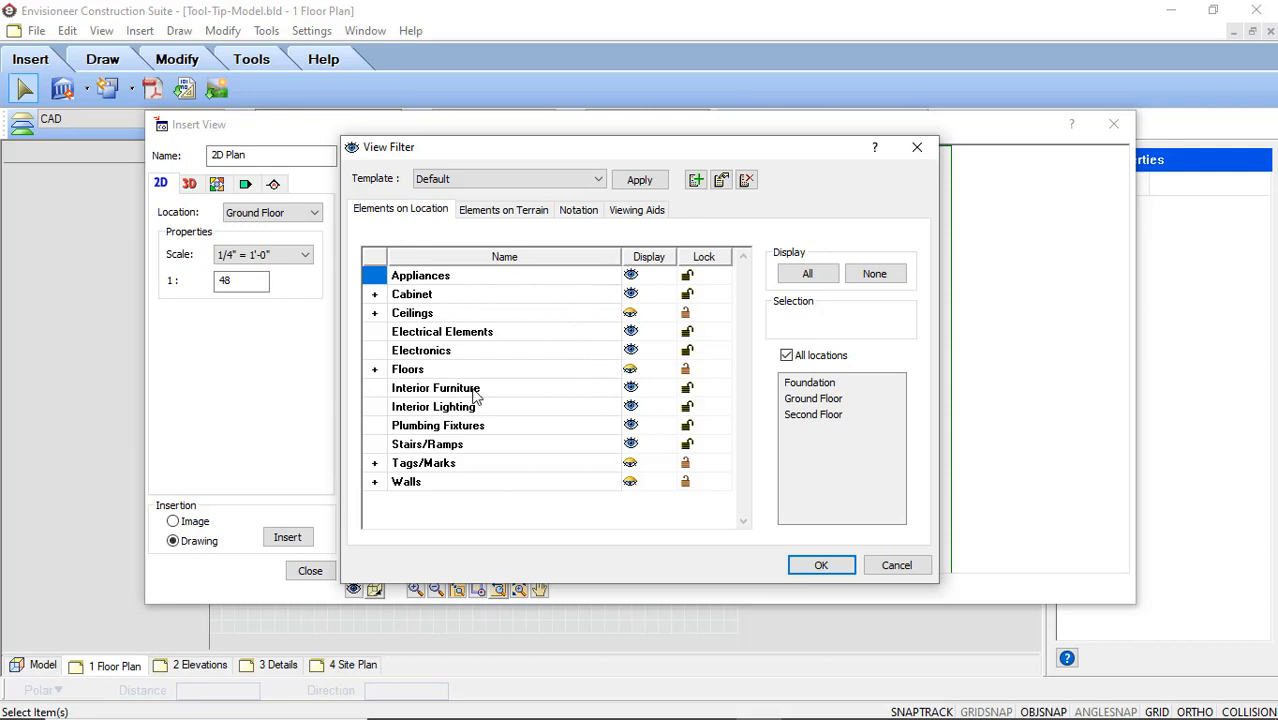
click(631, 390)
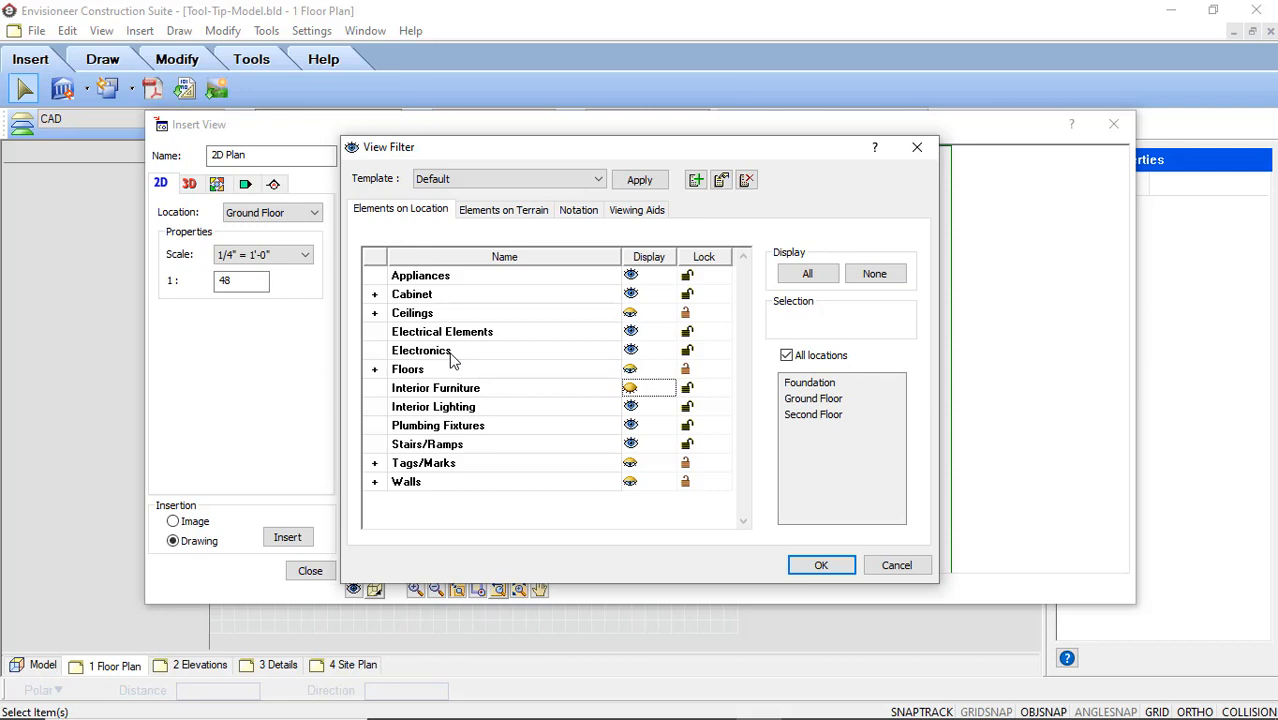
click(538, 216)
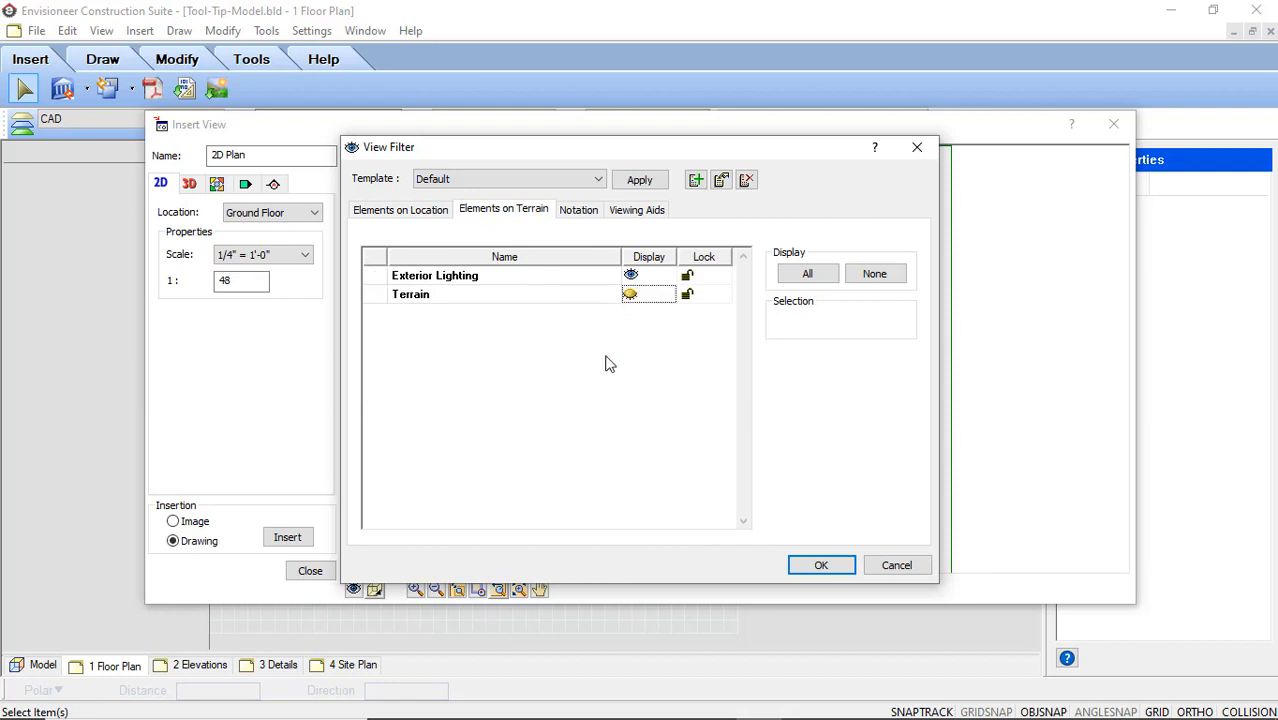
click(591, 213)
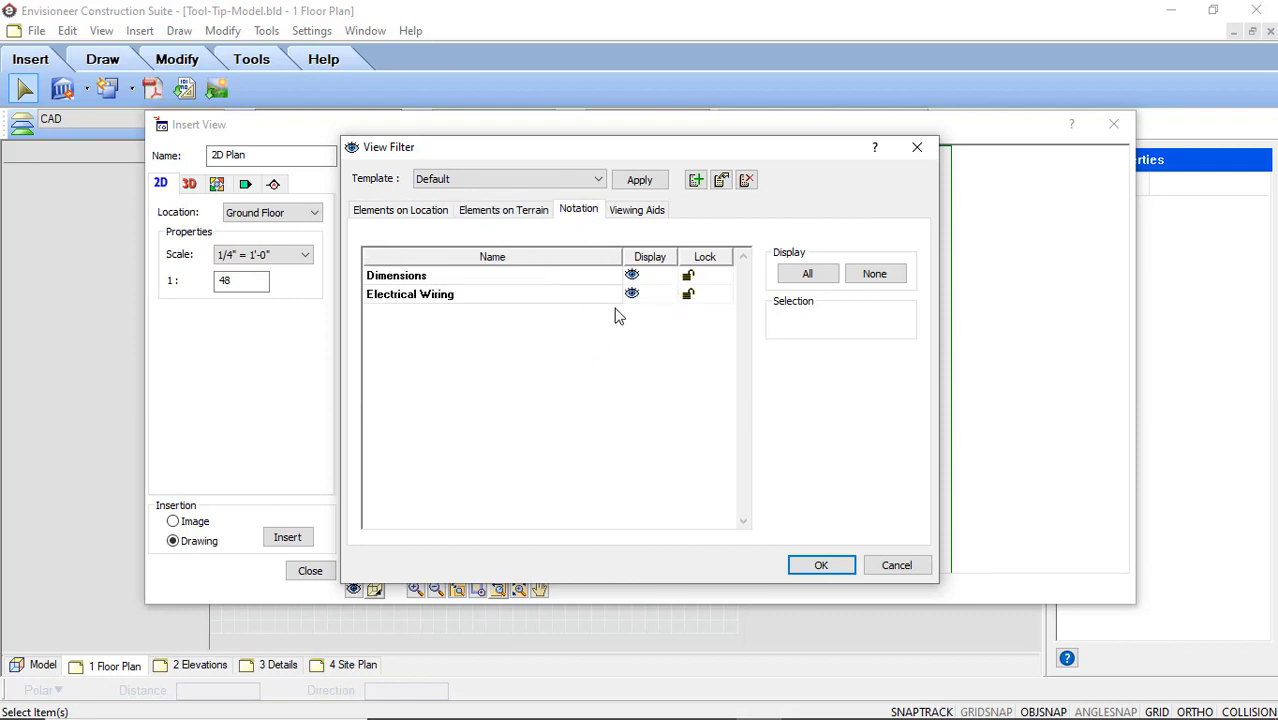
click(632, 275)
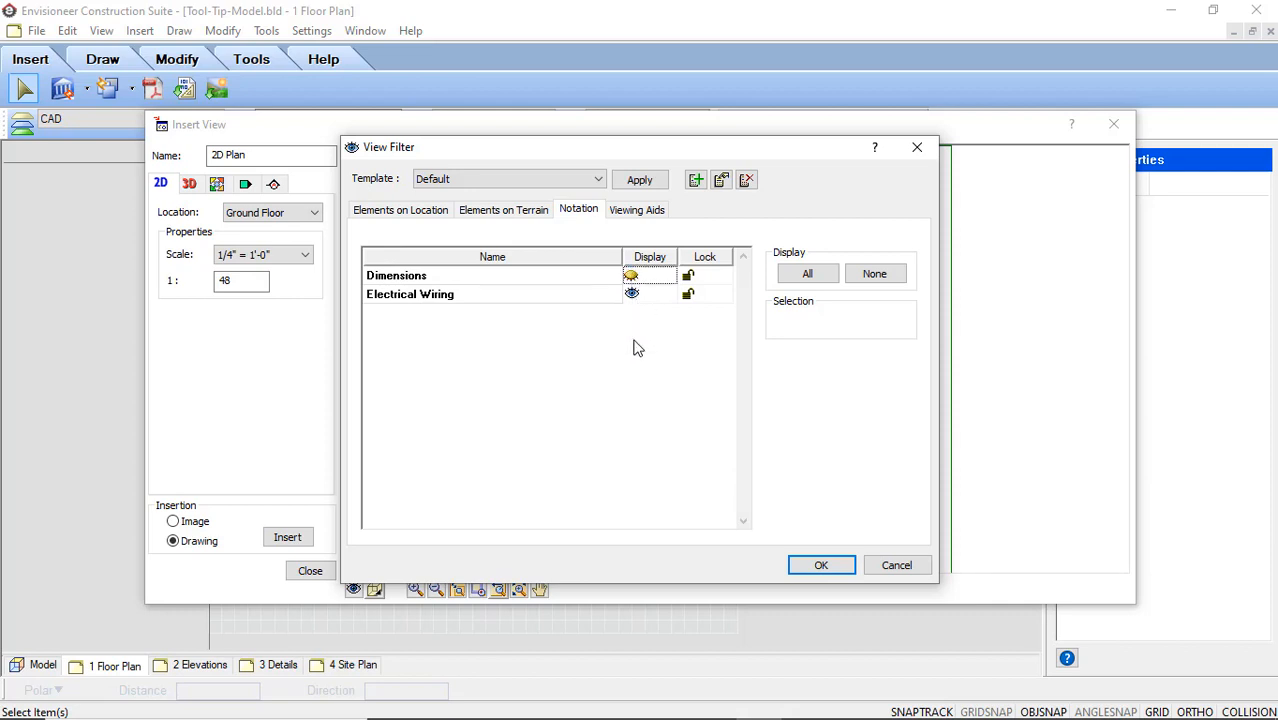
click(372, 212)
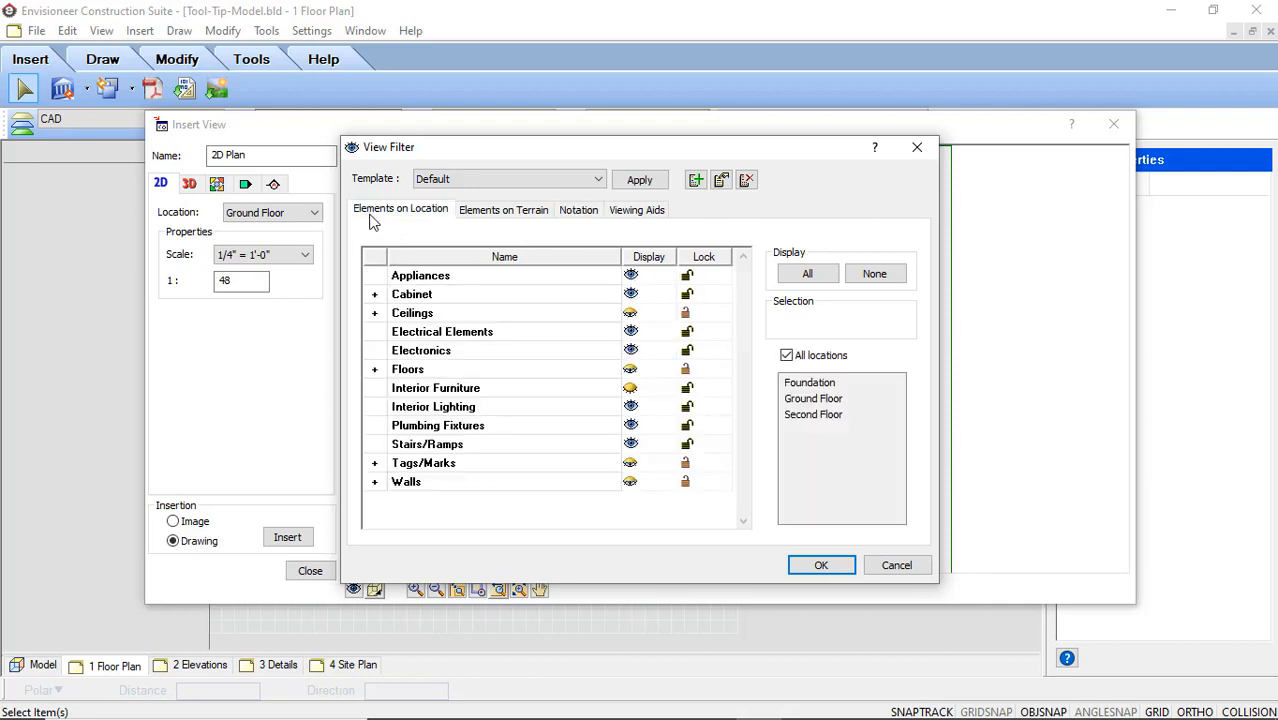
click(816, 566)
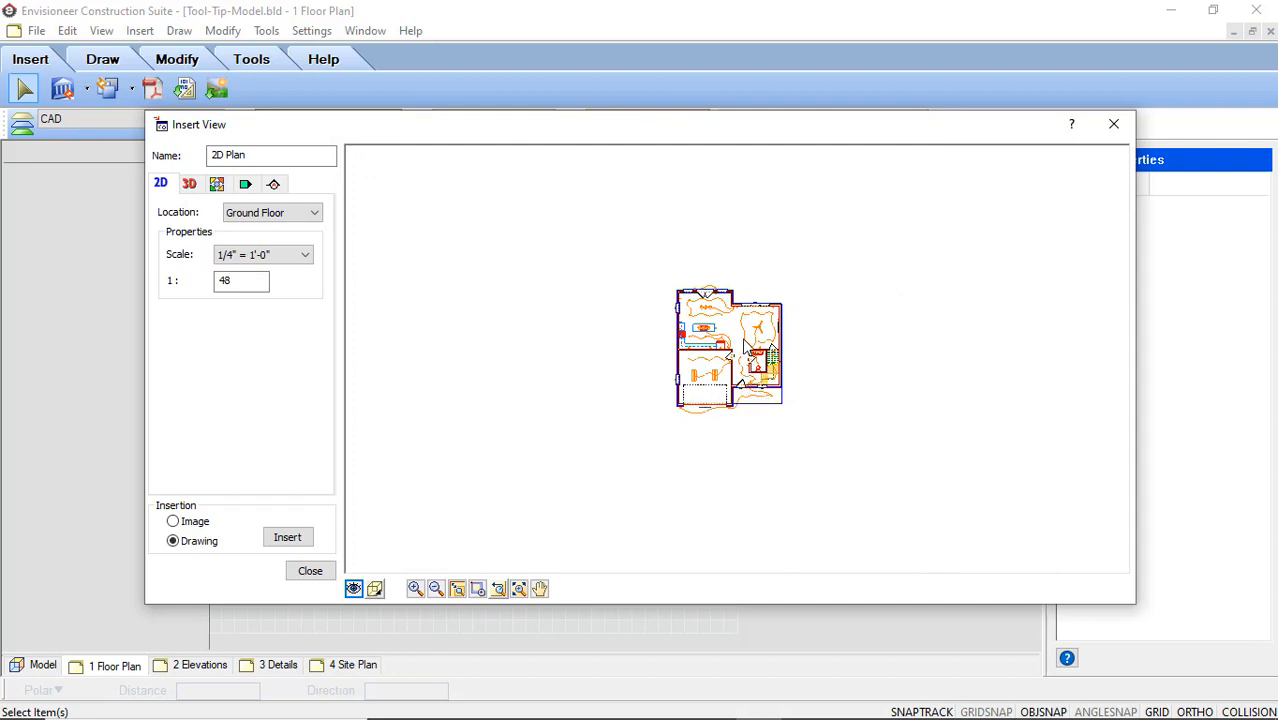
- Insert the filtered 2D Plan as a drawing at 1/4" = 1'-0" scale, placing it near the middle of the sheet's drawing area
scroll(745, 348, up, 3)
scroll(757, 355, up, 2)
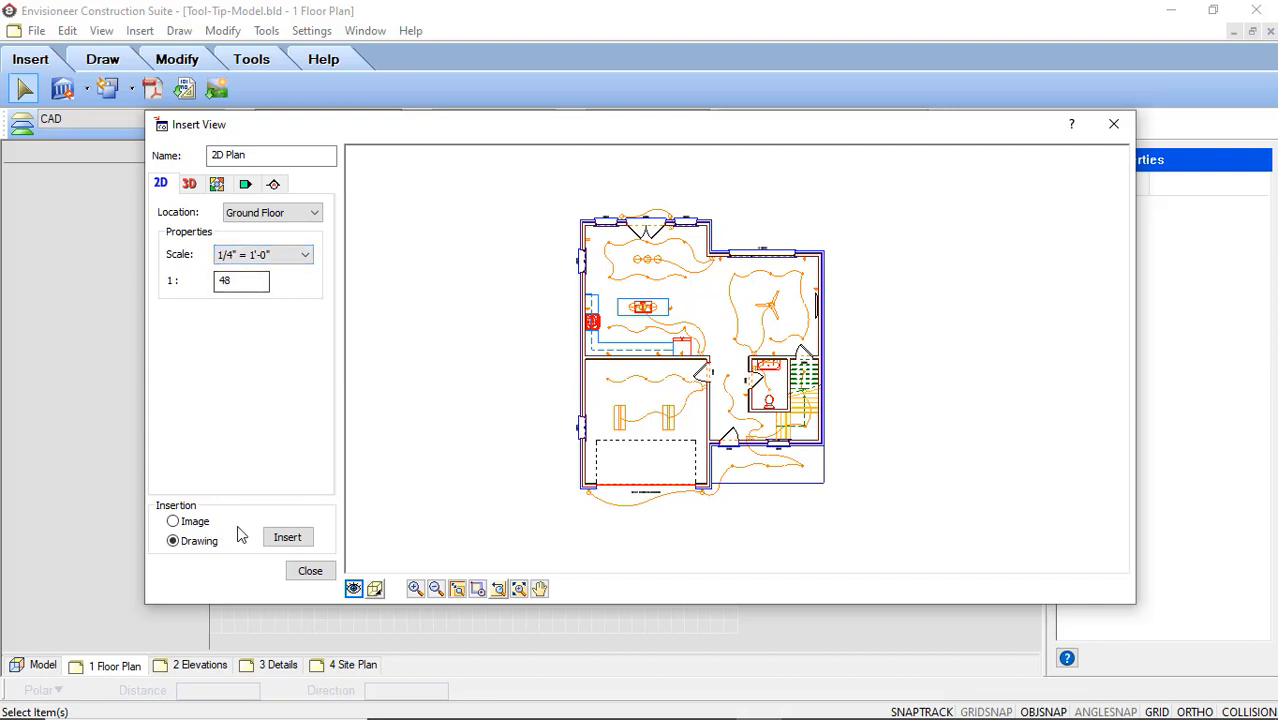
click(287, 538)
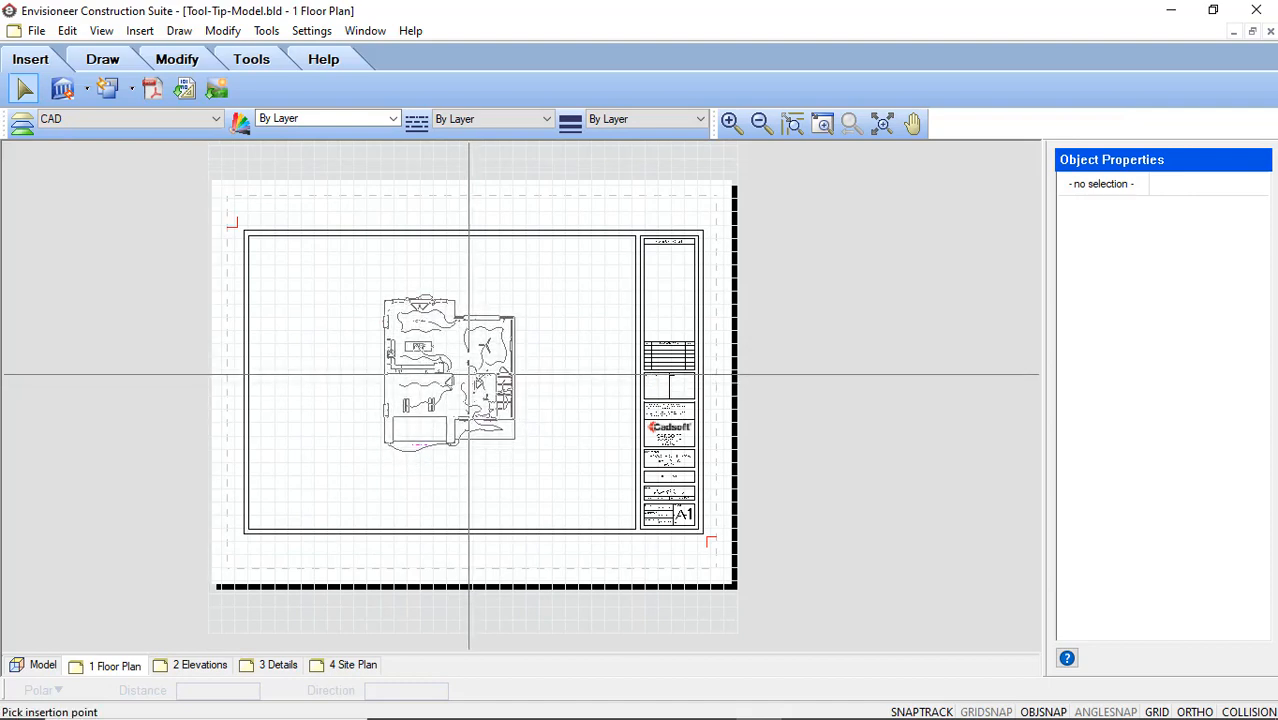
click(469, 376)
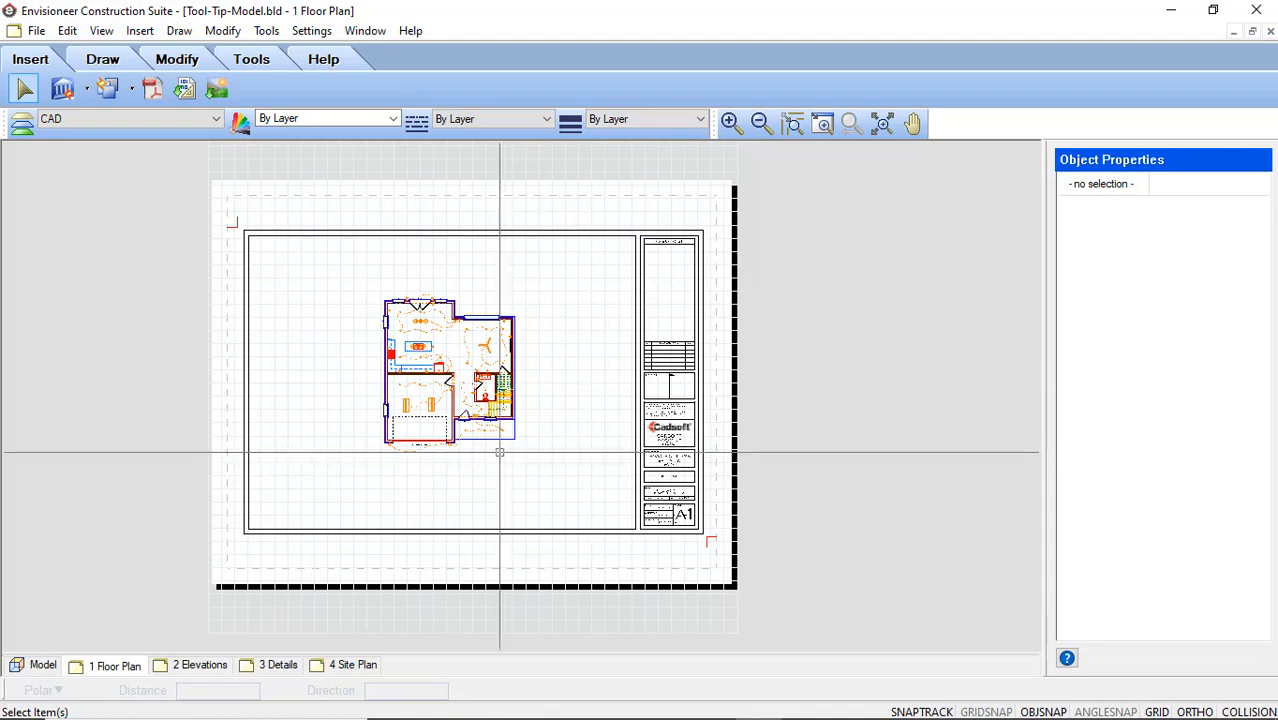
- Examine the inserted plan's lights, switches and dashed wiring around the garage, porch, kitchen and living area
scroll(437, 447, up, 5)
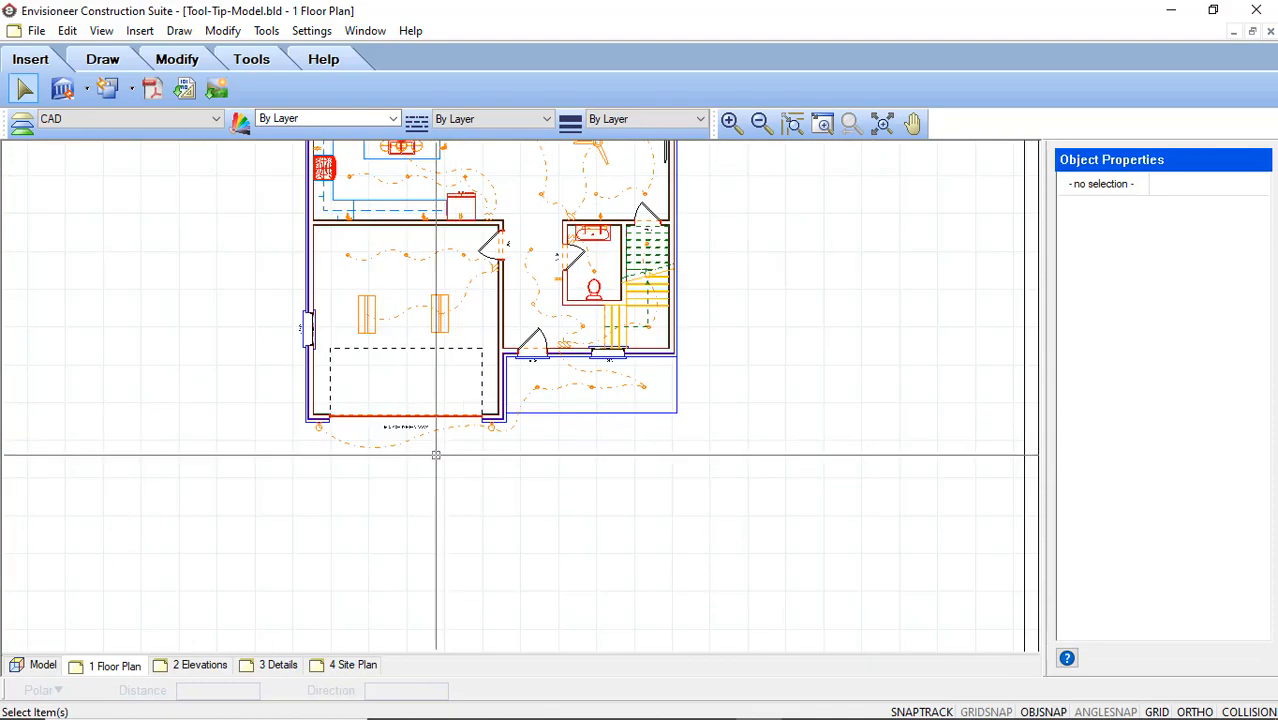
scroll(443, 405, up, 3)
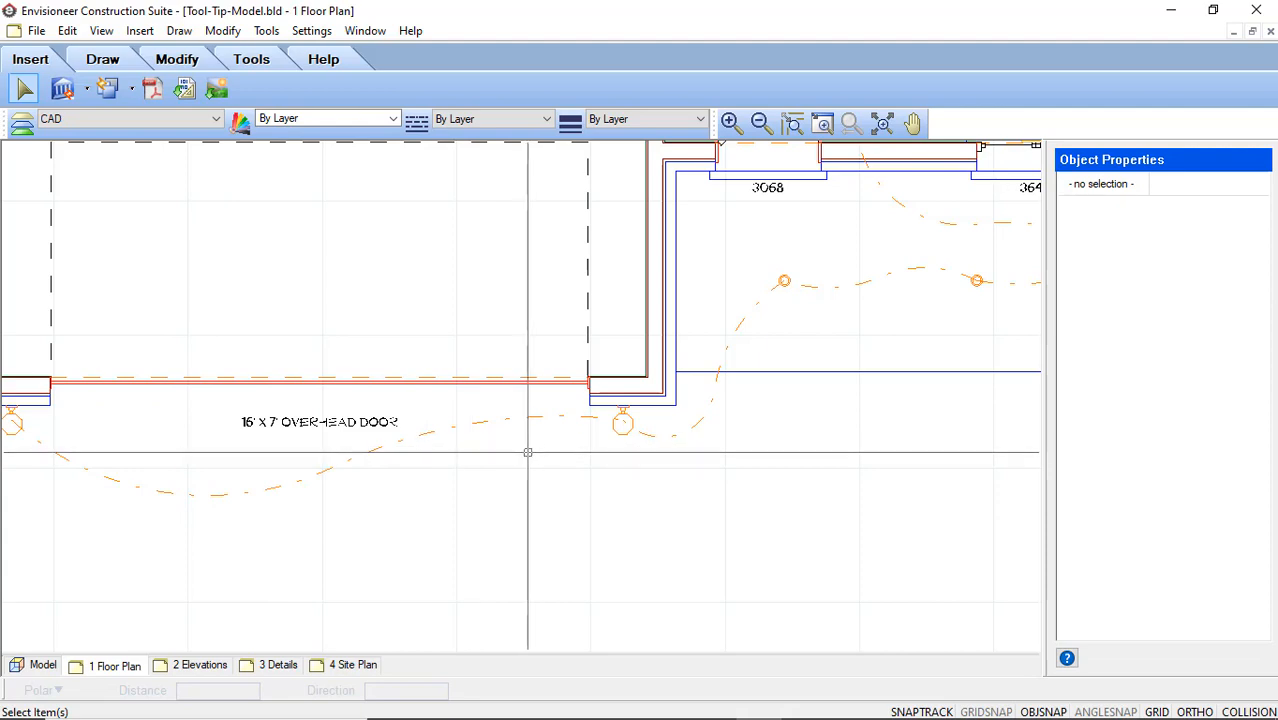
scroll(588, 477, down, 3)
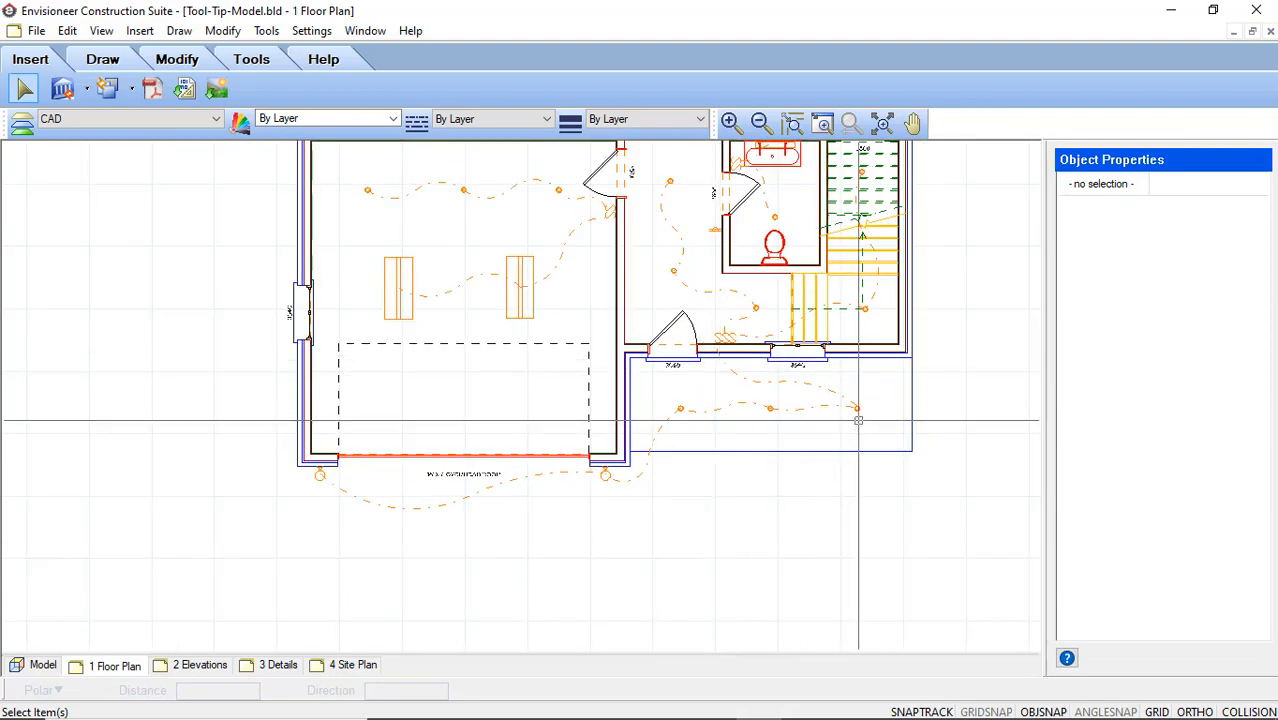
scroll(685, 463, down, 3)
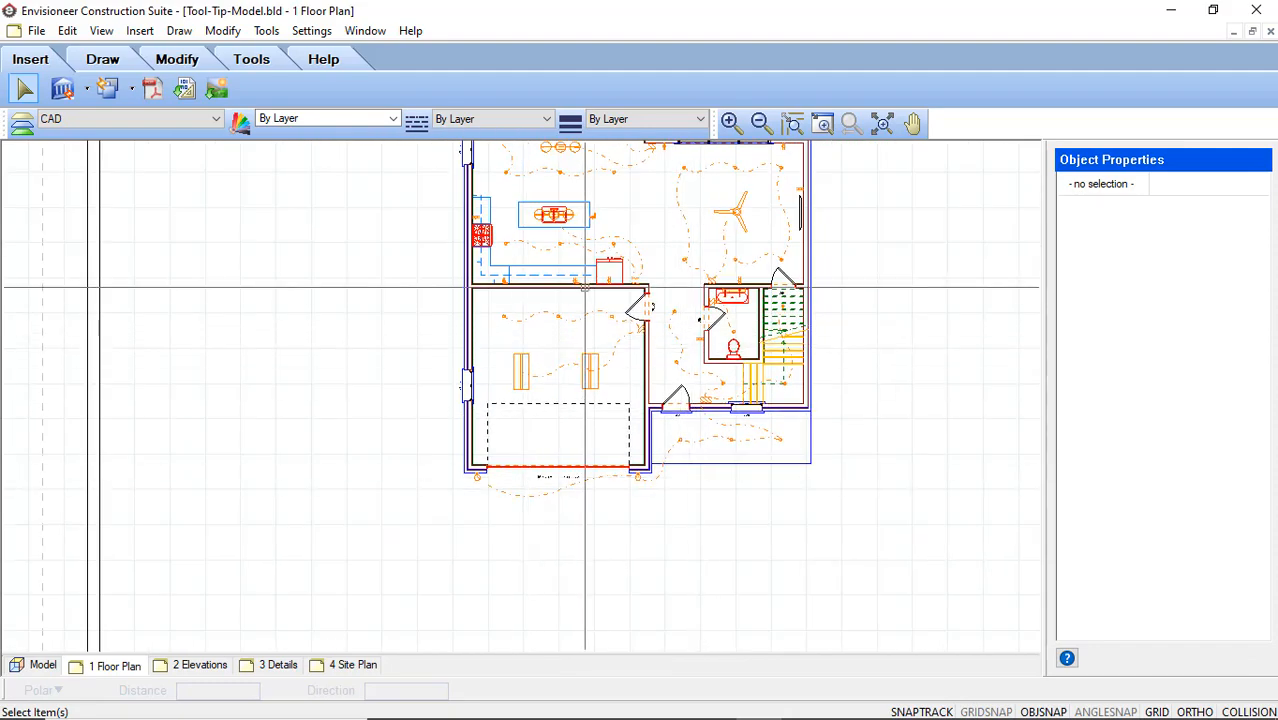
scroll(586, 305, up, 3)
middle_drag(761, 319, 689, 406)
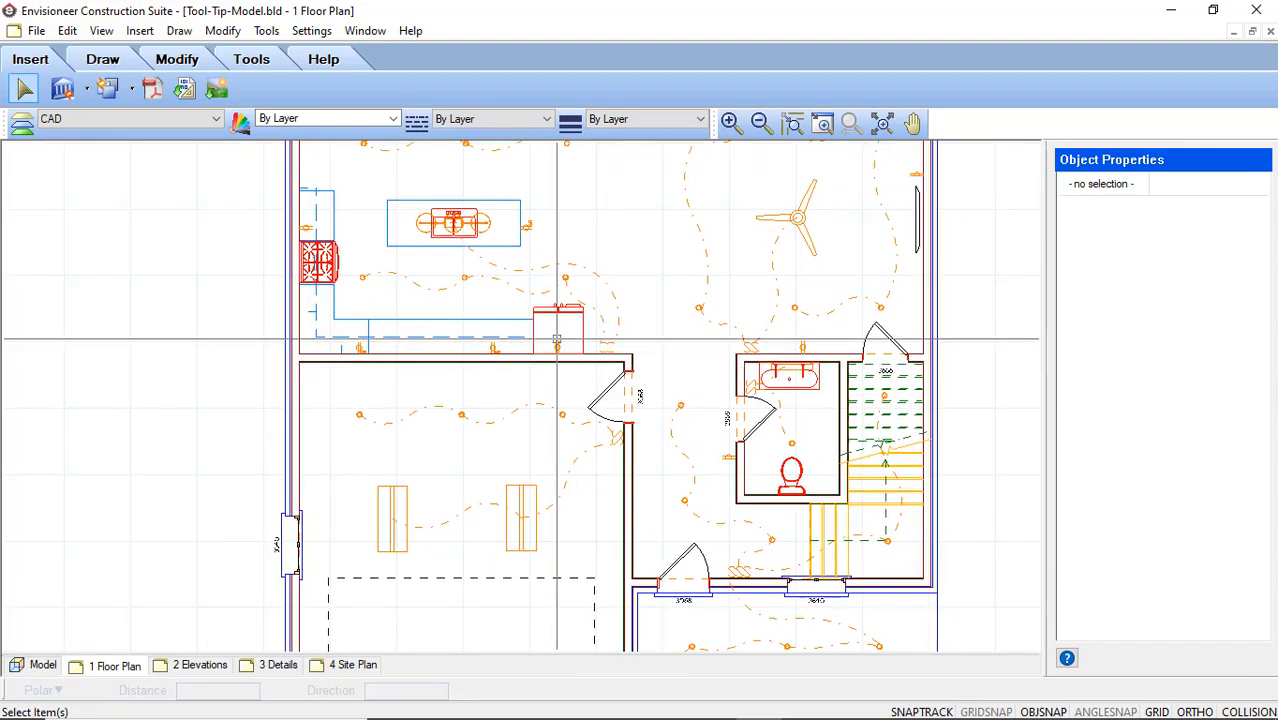
scroll(557, 339, down, 3)
middle_drag(626, 311, 578, 325)
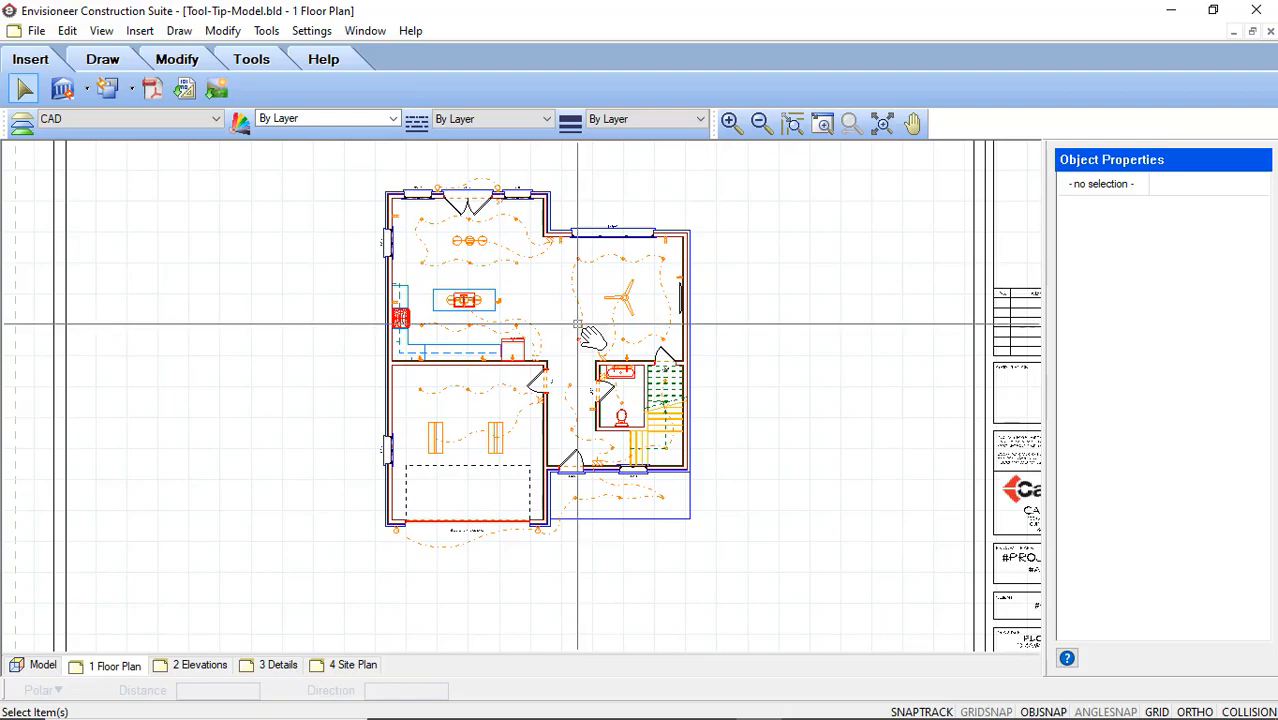